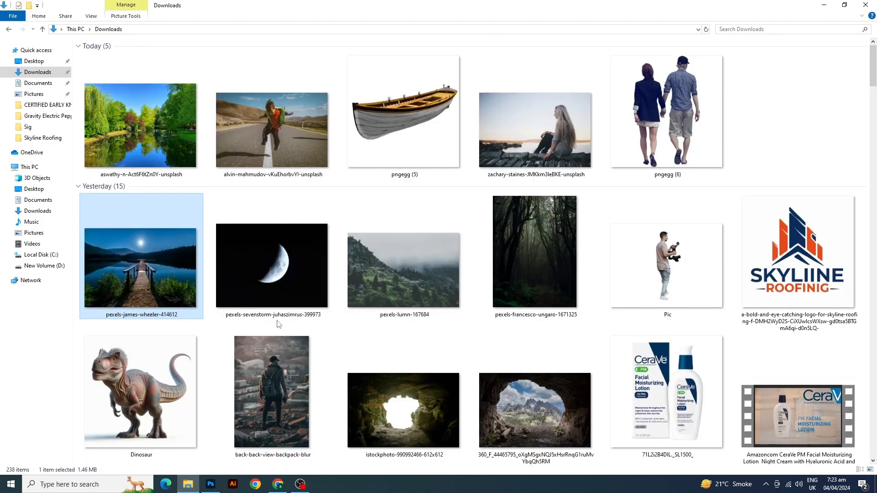
Place the boat image pngegg (5) from Downloads into the Photoshop lake scene and move it onto the water left of the pier.
drag(401, 111, 426, 297)
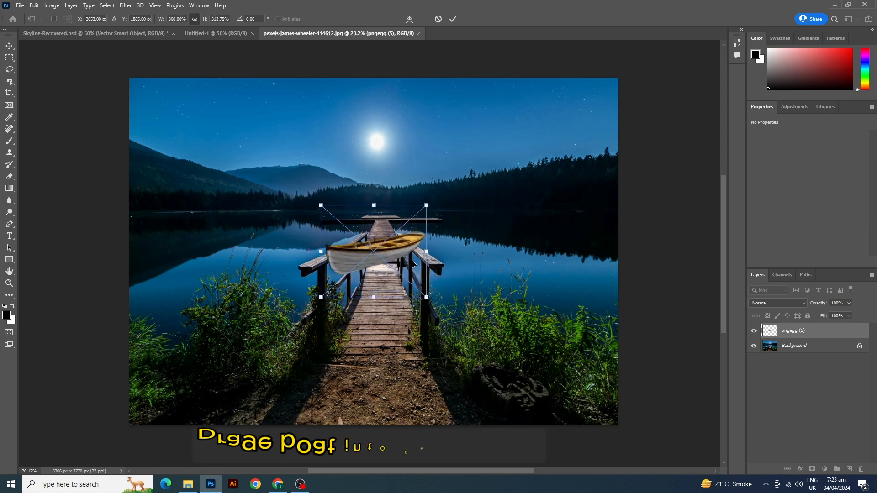
key(Return)
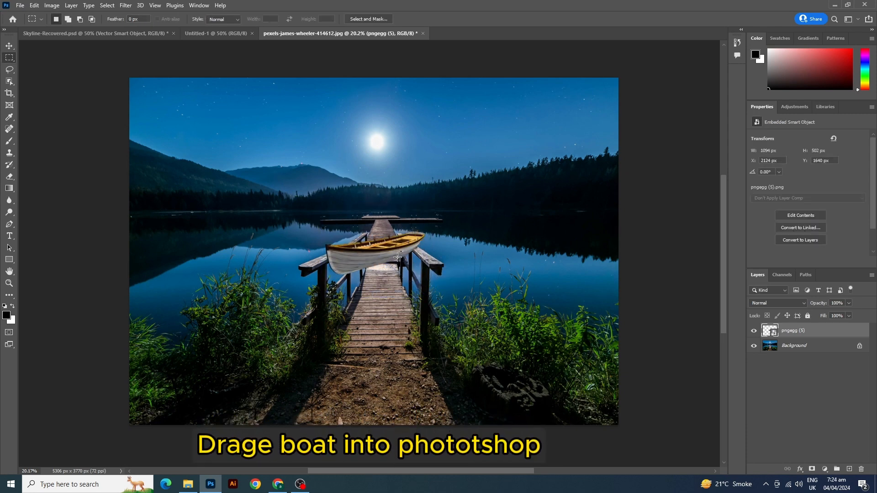
click(11, 46)
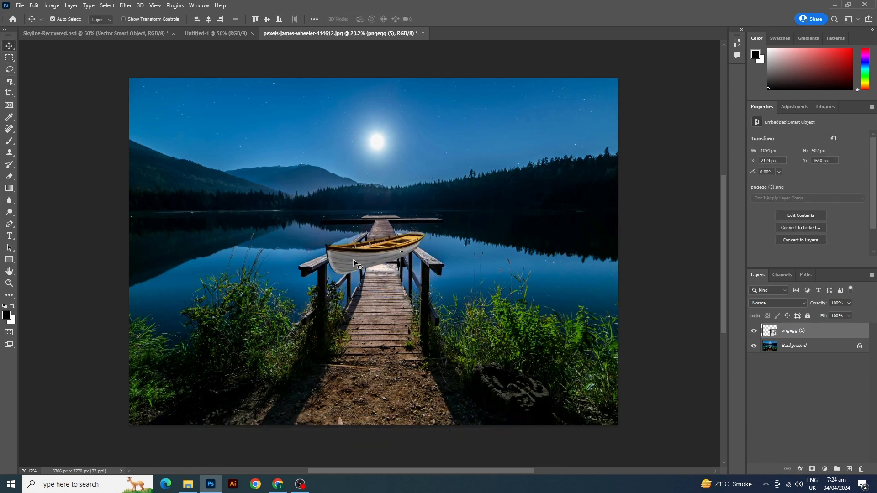
drag(355, 261, 276, 227)
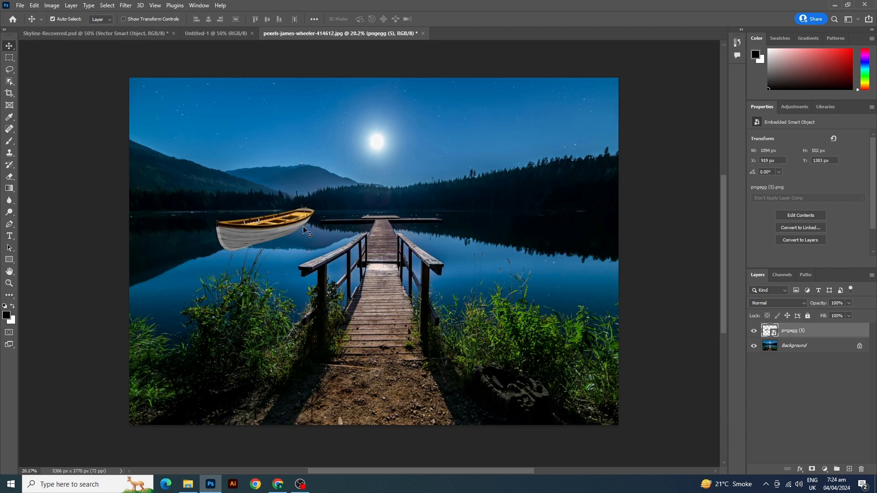
Scale the boat down to about 588 px wide and position it on the water beside the pier railing.
key(ctrl+t)
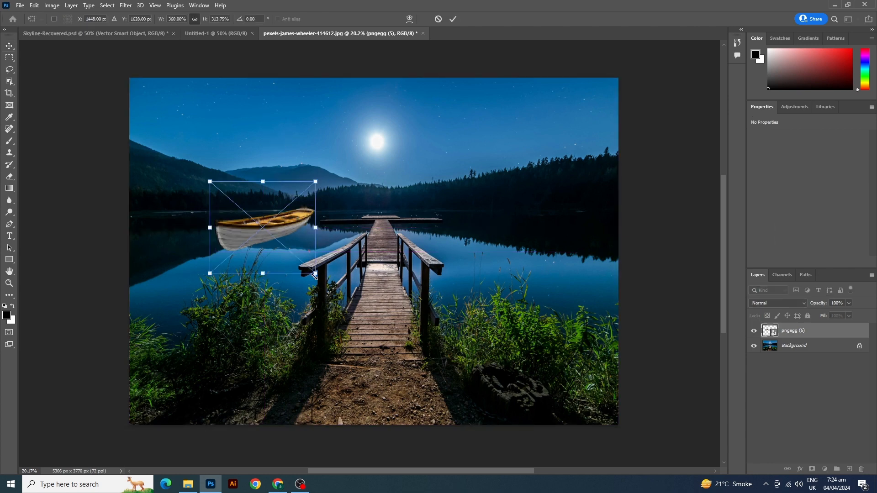
drag(316, 274, 275, 250)
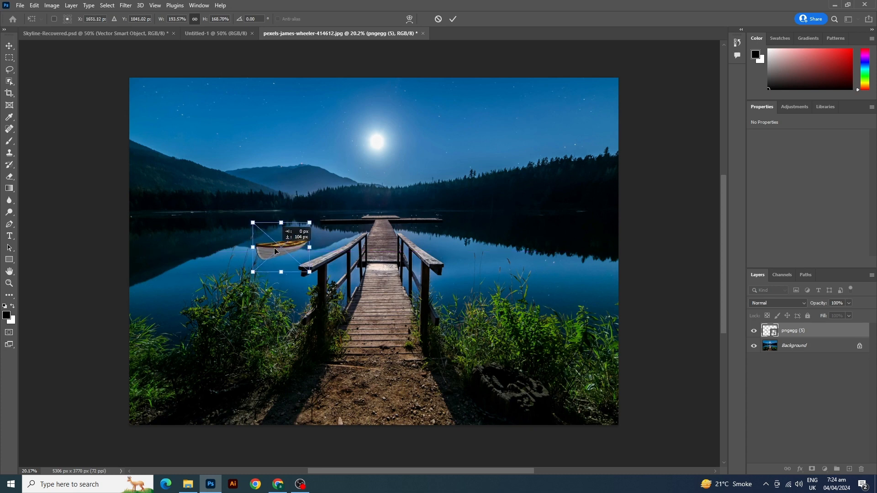
key(Return)
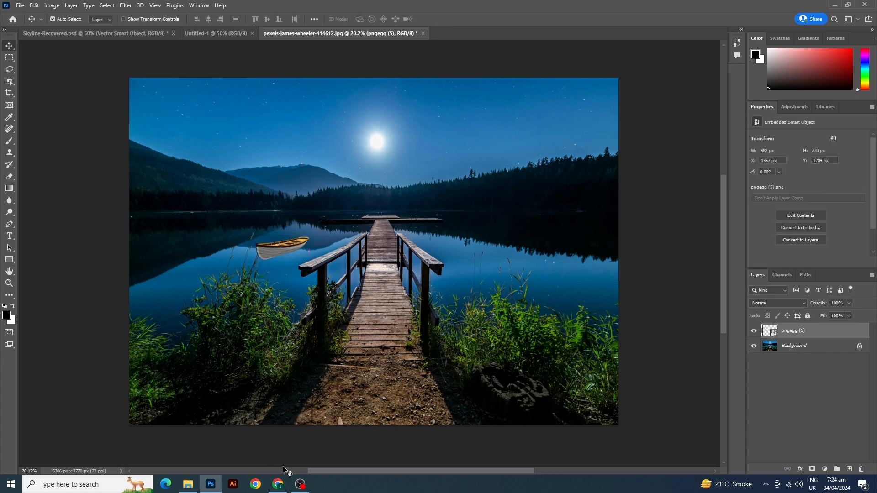
Darken only the boat with a clipped Levels adjustment, with black input 93 and midtones 0.75.
mouse_move(185, 489)
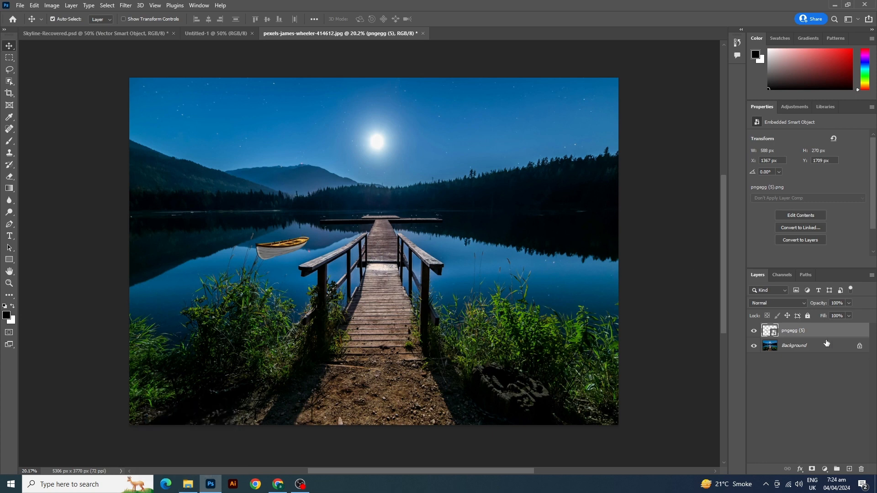
click(825, 469)
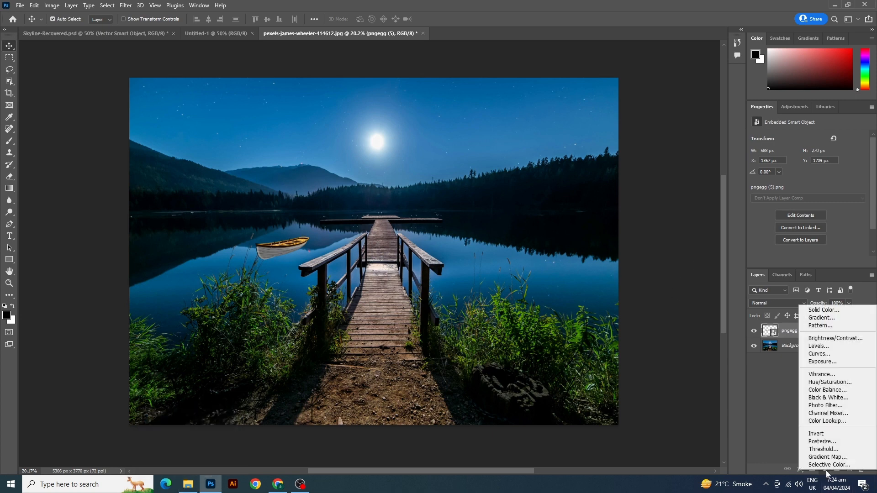
click(826, 351)
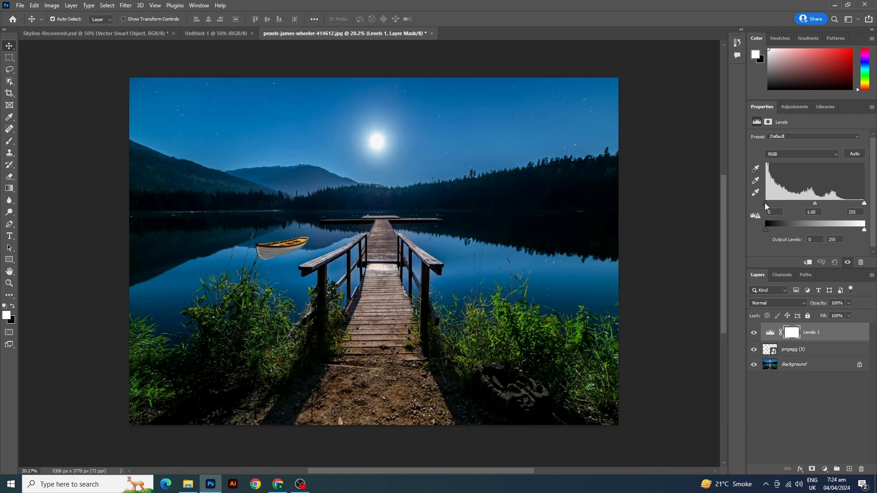
drag(765, 203, 802, 202)
click(808, 263)
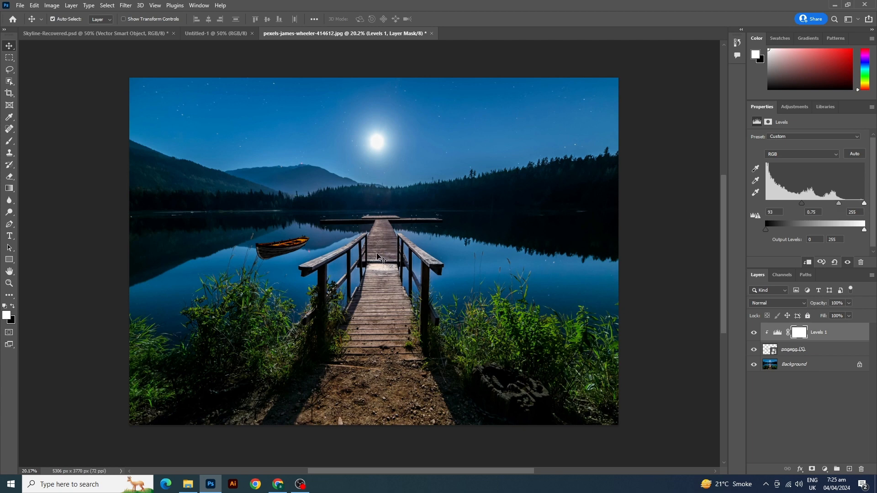
Place the photo of the seated long-haired woman from Downloads above the other layers and select its subject automatically.
click(188, 484)
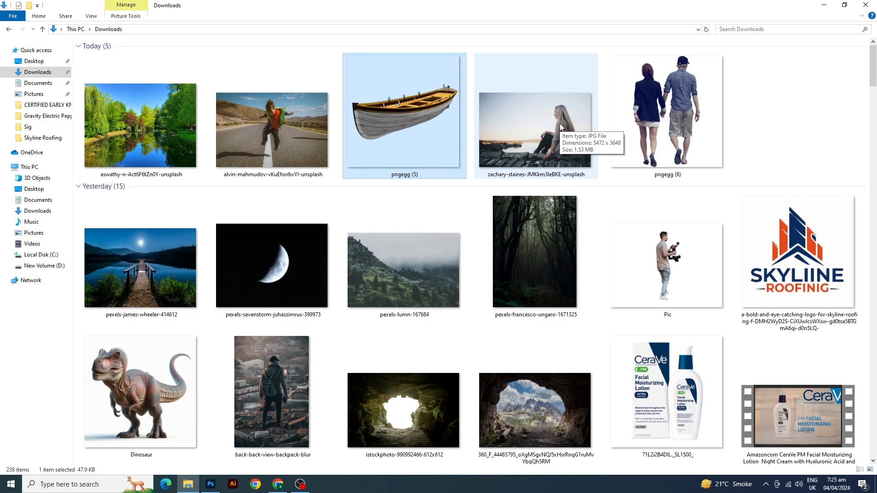
drag(561, 127, 378, 264)
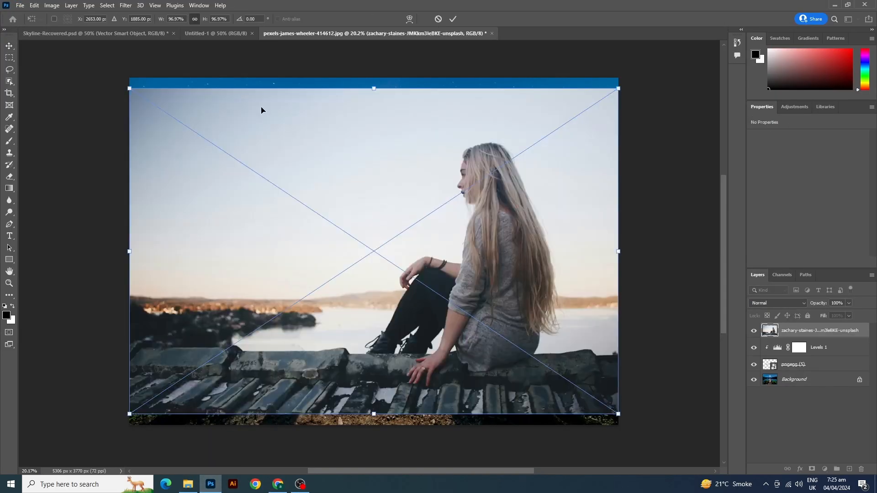
key(Return)
click(106, 6)
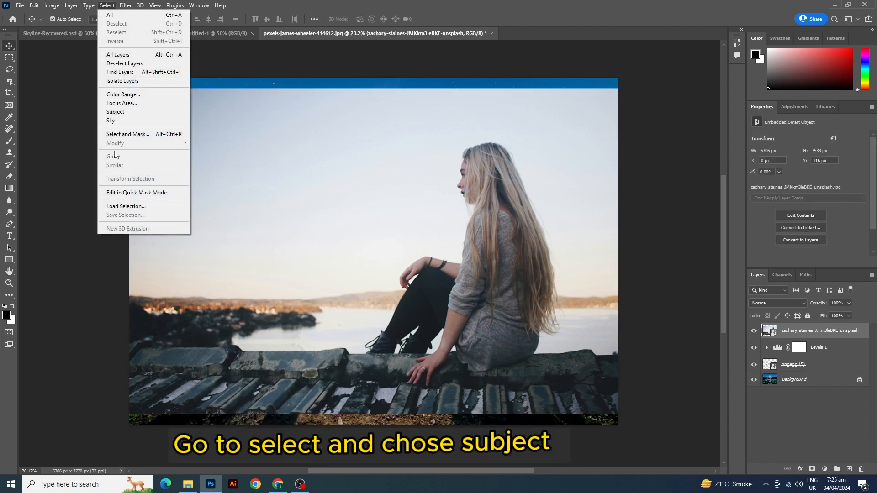
click(118, 112)
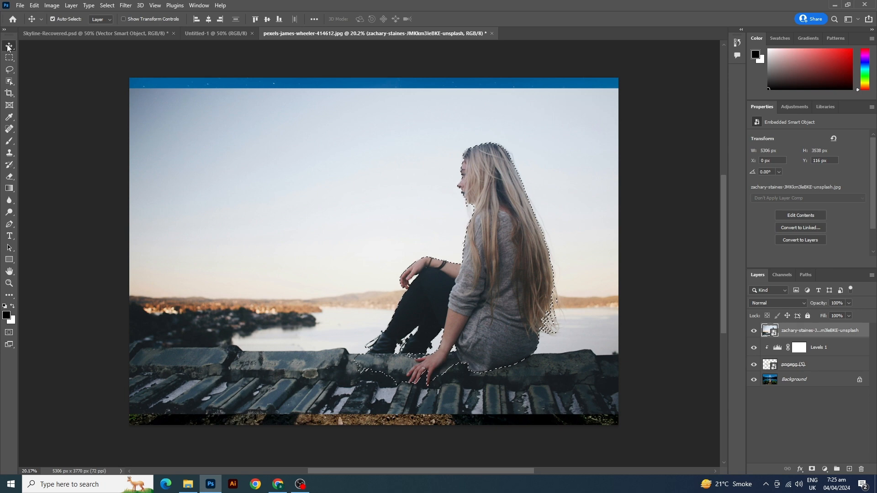
Subtract the roof areas around the woman's resting hand from the selection with the Quick Selection tool at brush size 150.
right_click(9, 71)
right_click(11, 82)
click(34, 90)
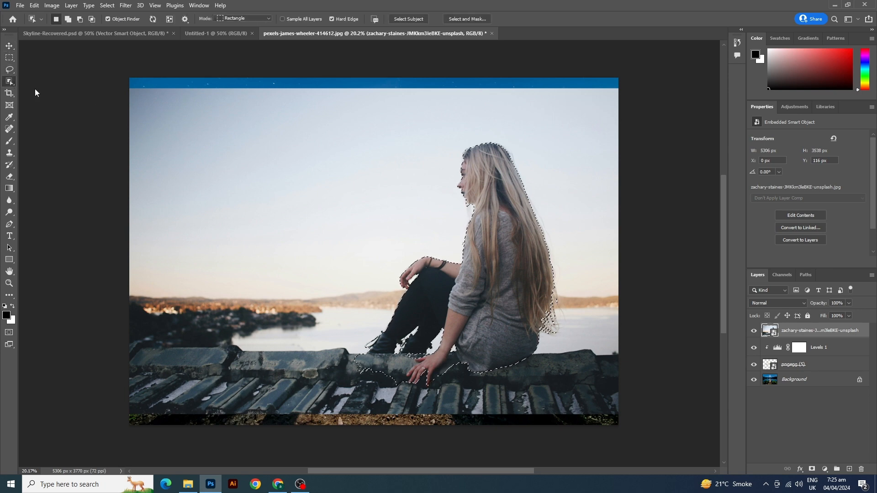
scroll(399, 369, up, 3)
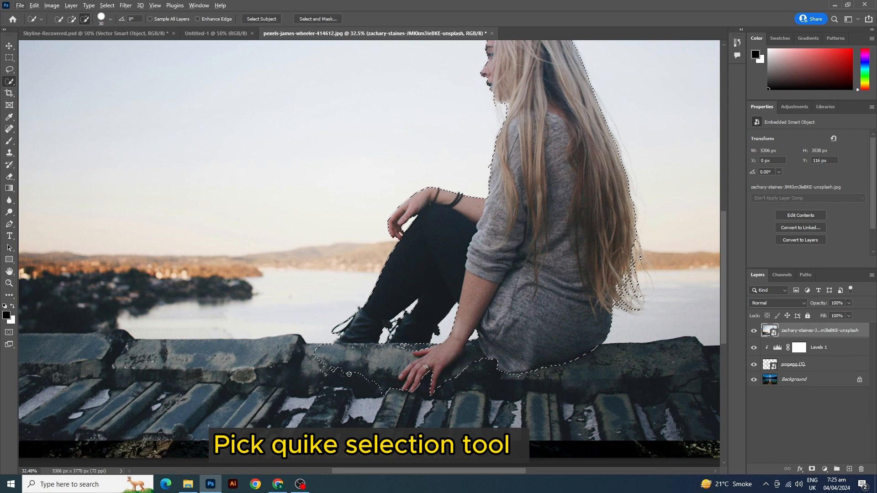
key(bracketright)
key(bracketright)
key(bracketright)
key(bracketright)
key(bracketright)
key(bracketright)
key(bracketright)
key(bracketright)
key(bracketright)
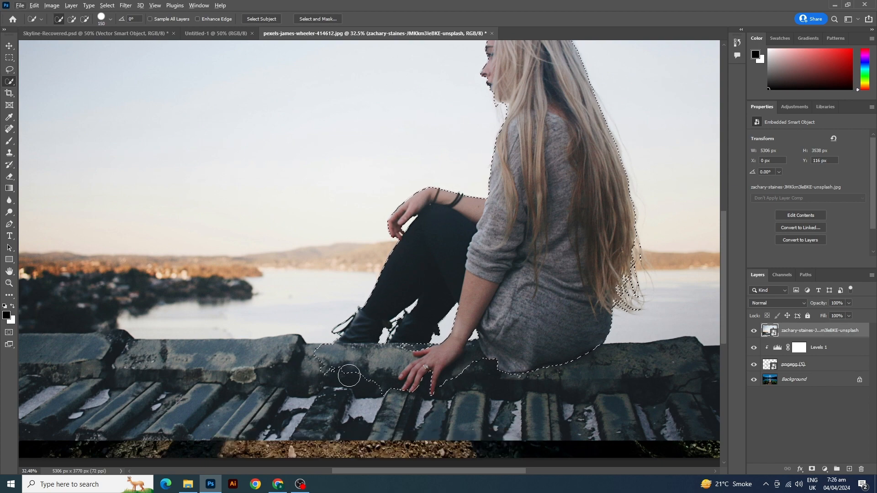
alt+click(356, 374)
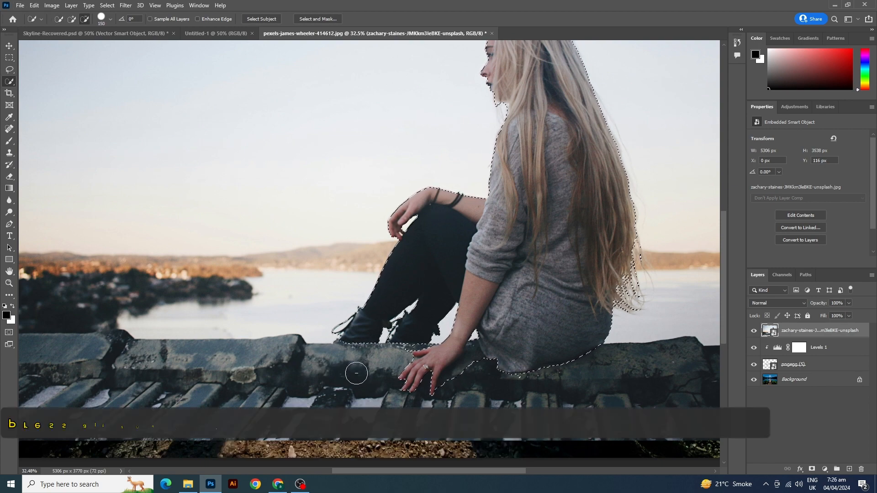
alt+click(471, 374)
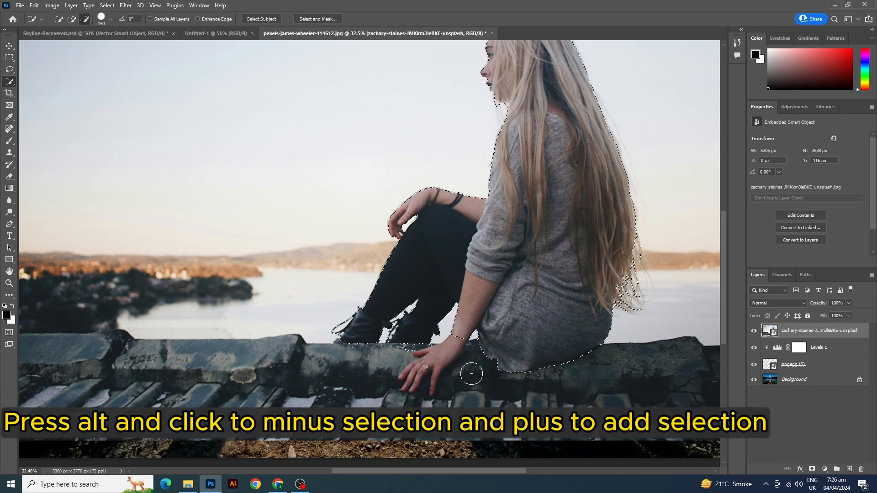
Add the woman's resting hand and fingers to the selection with the brush size reduced to 60.
key(bracketleft)
key(bracketleft)
key(bracketleft)
key(bracketleft)
key(bracketleft)
key(bracketleft)
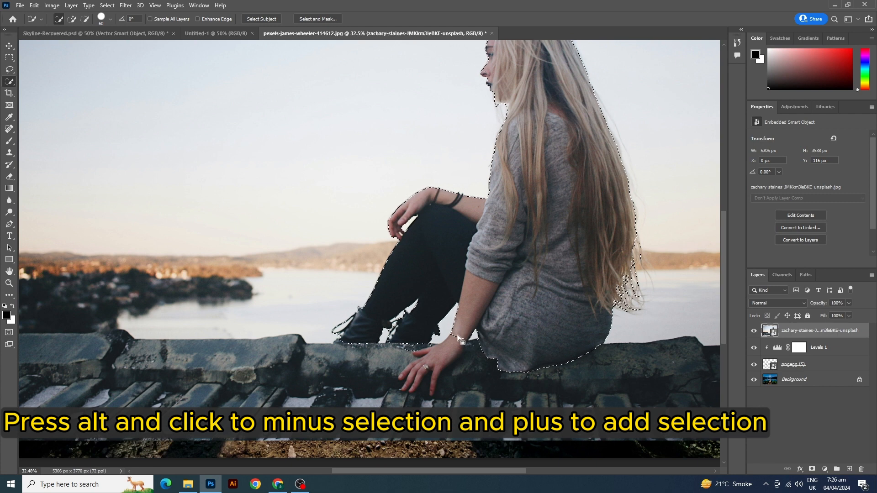
mouse_move(452, 337)
mouse_down()
mouse_move(411, 372)
mouse_move(437, 371)
mouse_move(432, 392)
mouse_move(450, 436)
mouse_move(404, 435)
mouse_move(459, 403)
mouse_move(423, 404)
mouse_up()
Refine the selection between and around the fingertips of the resting hand with a size 30 brush.
scroll(423, 405, up, 5)
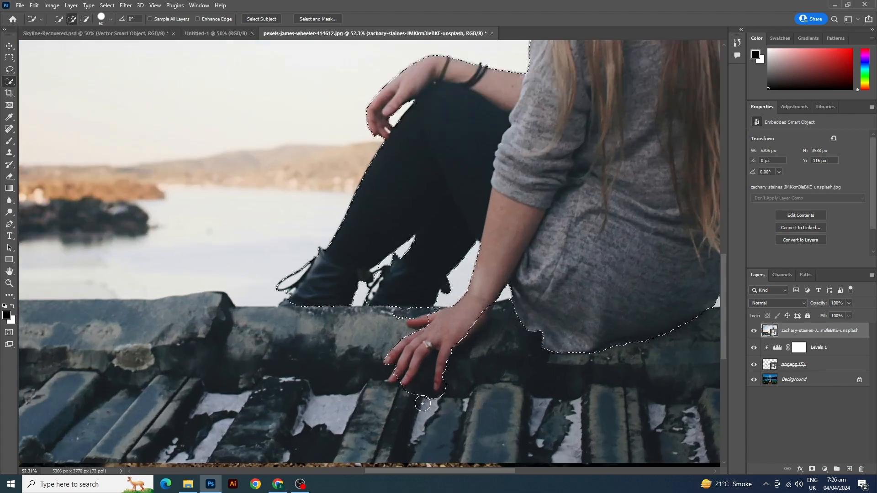
key(bracketleft)
key(bracketleft)
key(bracketleft)
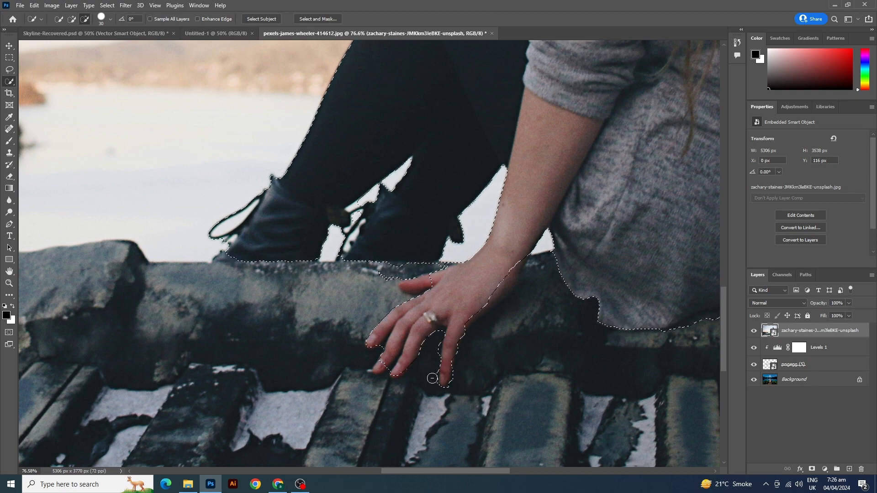
drag(433, 382, 437, 333)
drag(383, 360, 380, 365)
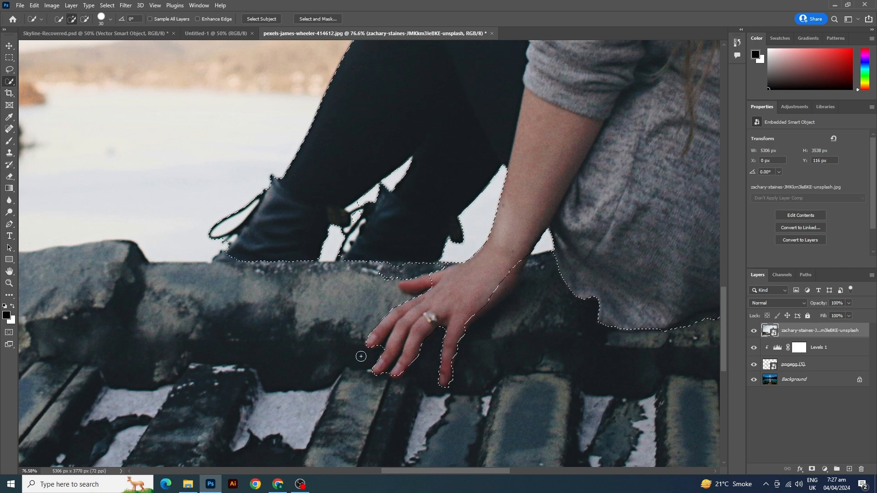
Remove the roof patch above the thumb from the selection and refine the gap between the boots.
scroll(419, 403, up, 2)
scroll(419, 403, up, 1)
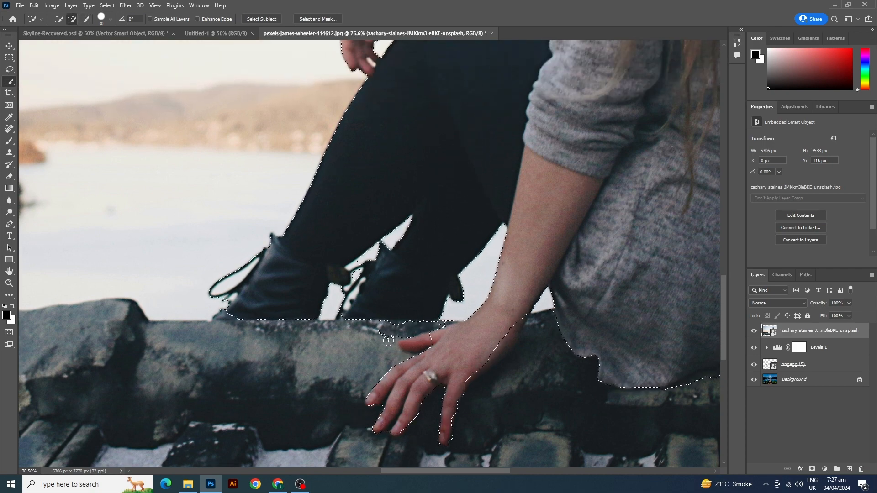
mouse_move(387, 338)
mouse_down()
mouse_move(433, 336)
mouse_move(411, 342)
mouse_up()
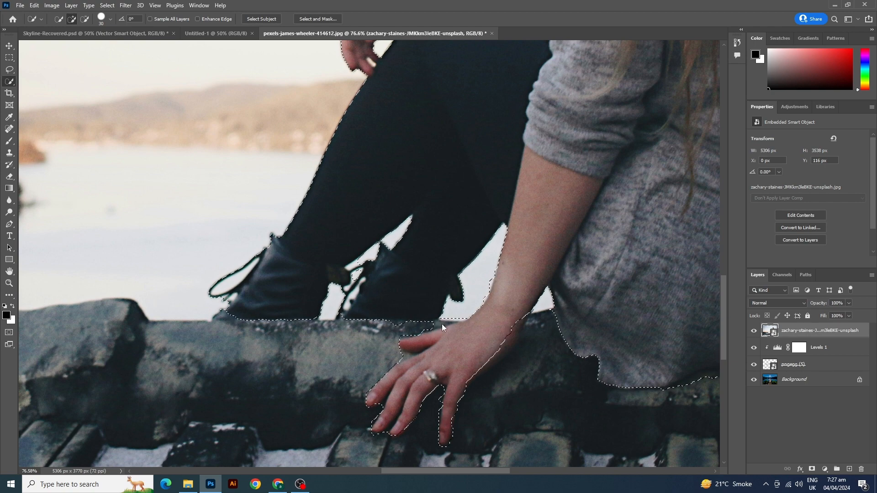
mouse_move(432, 326)
mouse_down()
mouse_move(447, 322)
mouse_move(414, 331)
mouse_up()
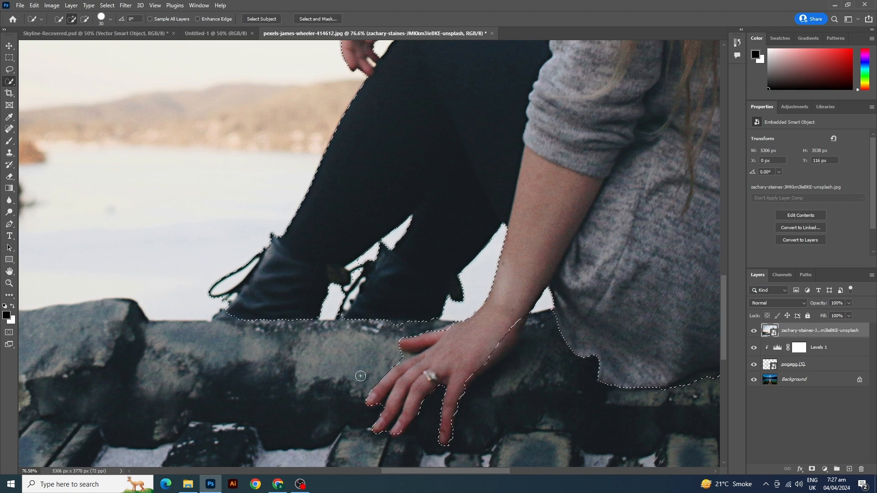
scroll(402, 329, up, 2)
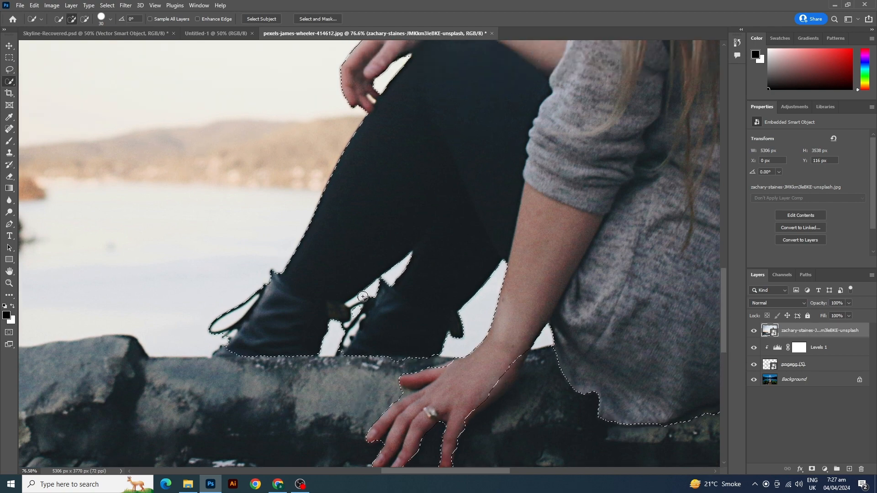
drag(357, 305, 357, 309)
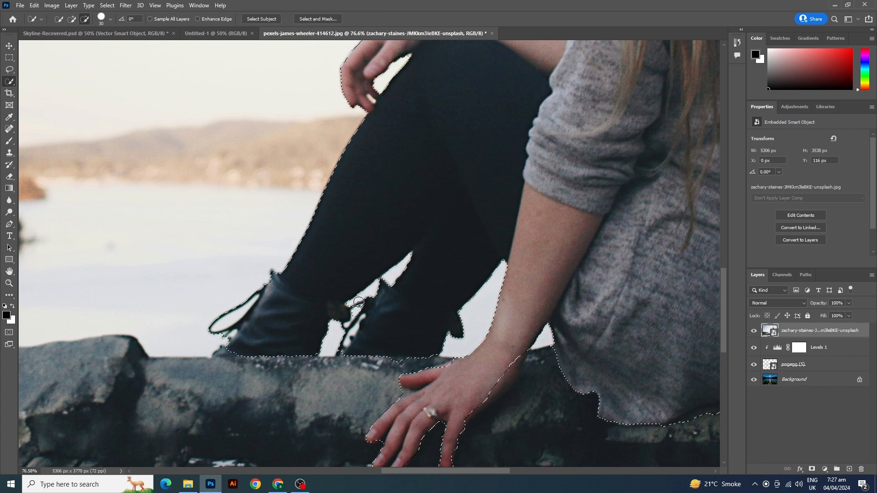
Add the outer edge of the wrist and hand to the selection and subtract the roof patch between wrist and sweater.
scroll(378, 345, down, 1)
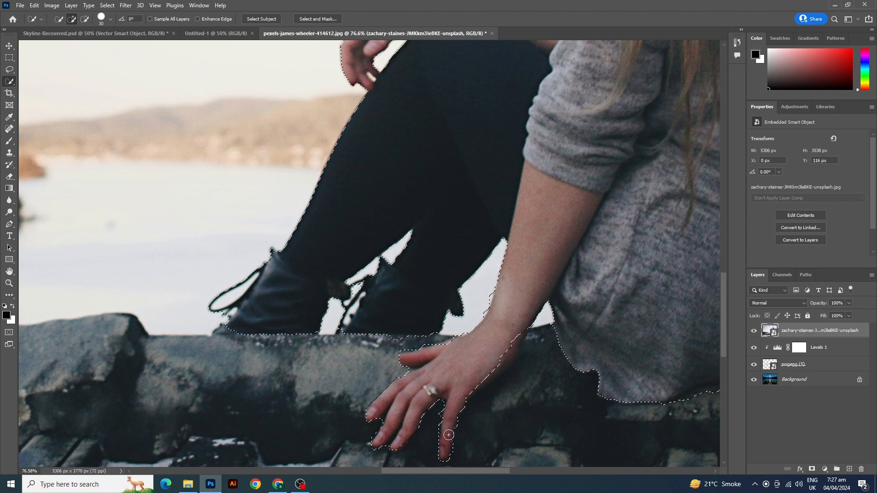
drag(515, 334, 507, 348)
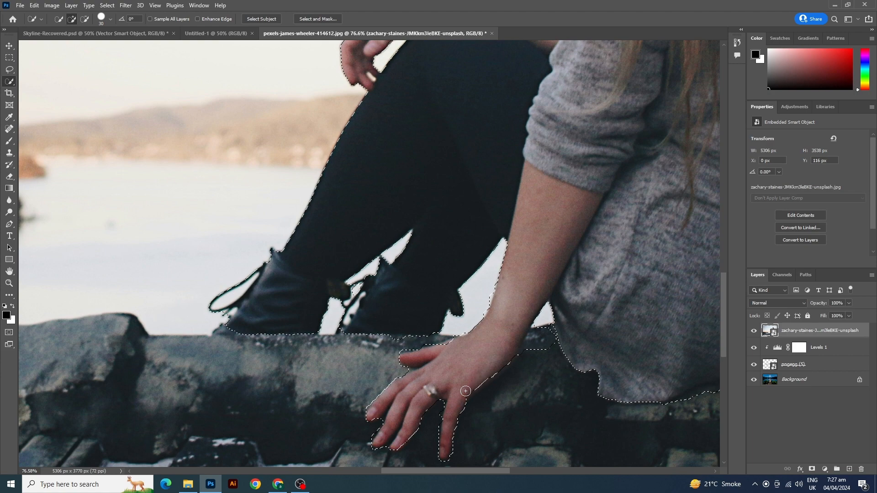
drag(485, 414, 516, 383)
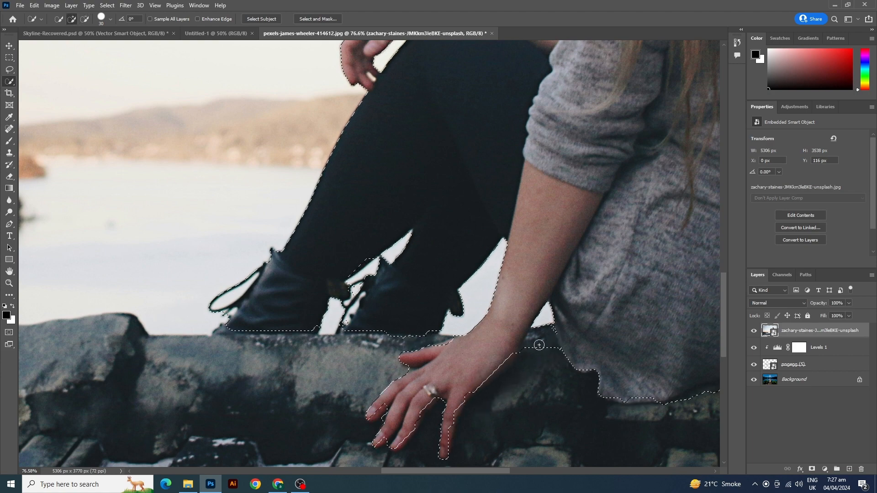
key(alt)
drag(535, 344, 541, 328)
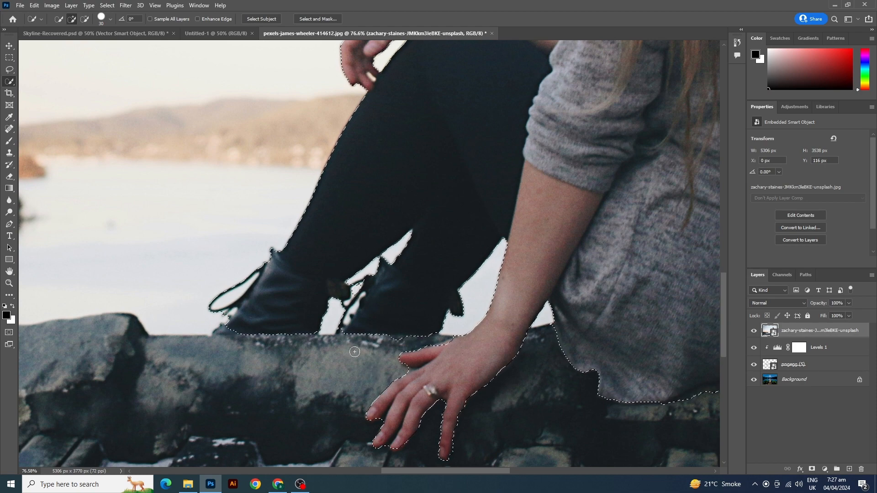
scroll(355, 352, down, 4)
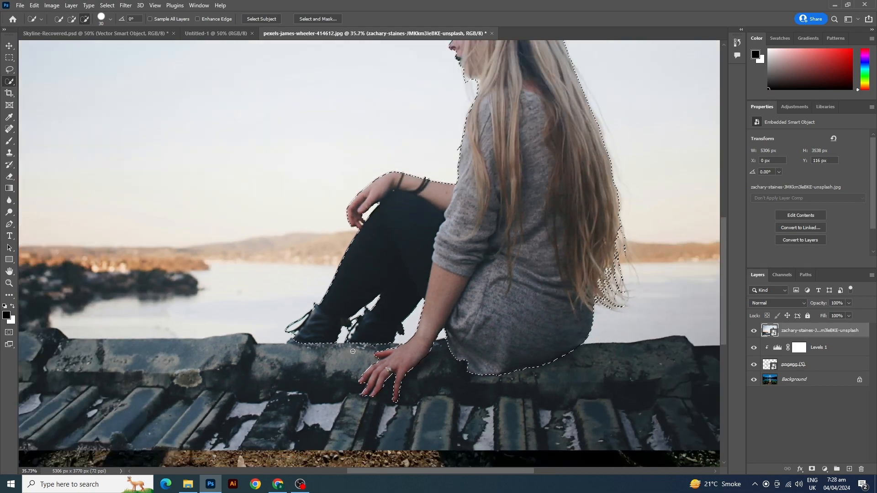
scroll(353, 352, down, 2)
scroll(412, 387, up, 1)
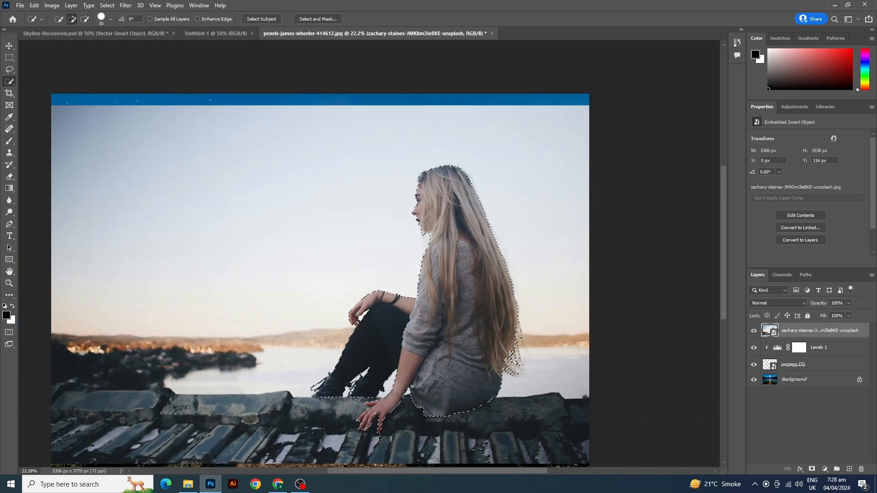
click(812, 469)
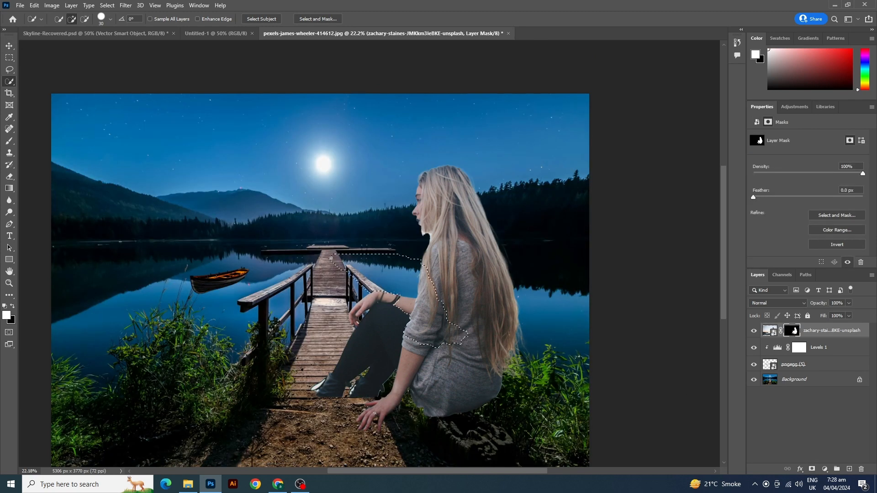
key(ctrl+d)
key(ctrl+z)
key(ctrl+z)
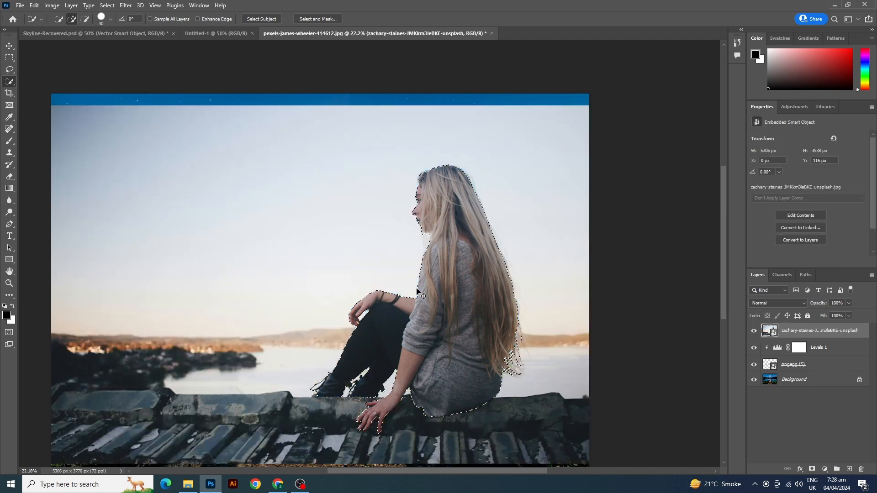
Subtract the stray area beneath the woman's chin from the selection and turn the selection into a layer mask on her photo.
scroll(418, 244, up, 6)
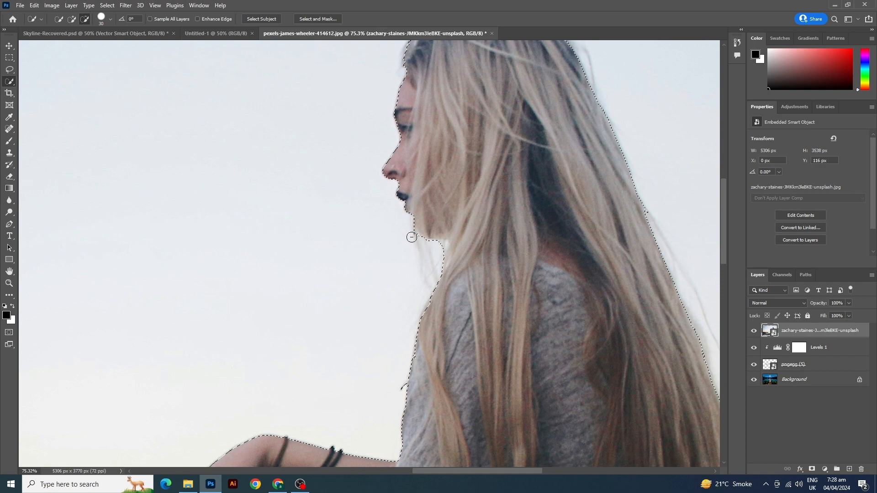
alt+click(411, 237)
scroll(397, 267, down, 3)
scroll(398, 267, down, 3)
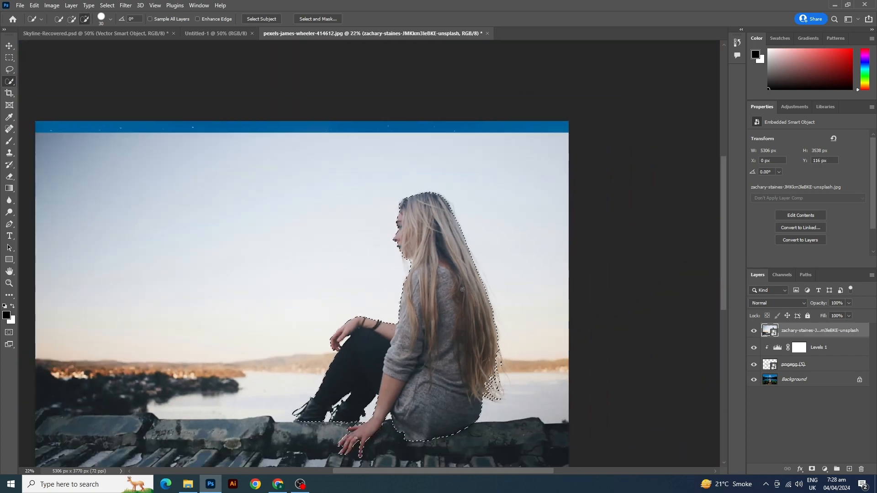
click(812, 469)
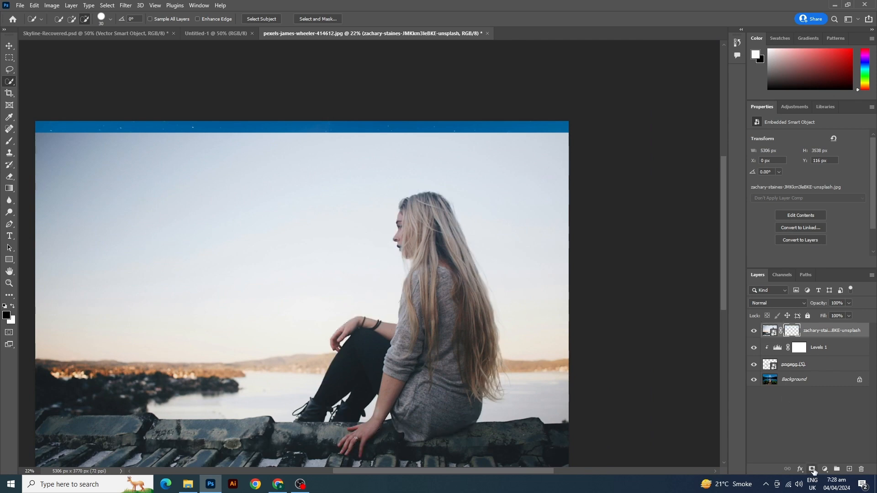
Scale the masked woman down to about 6.6% and place her in the boat on the lake.
key(ctrl+t)
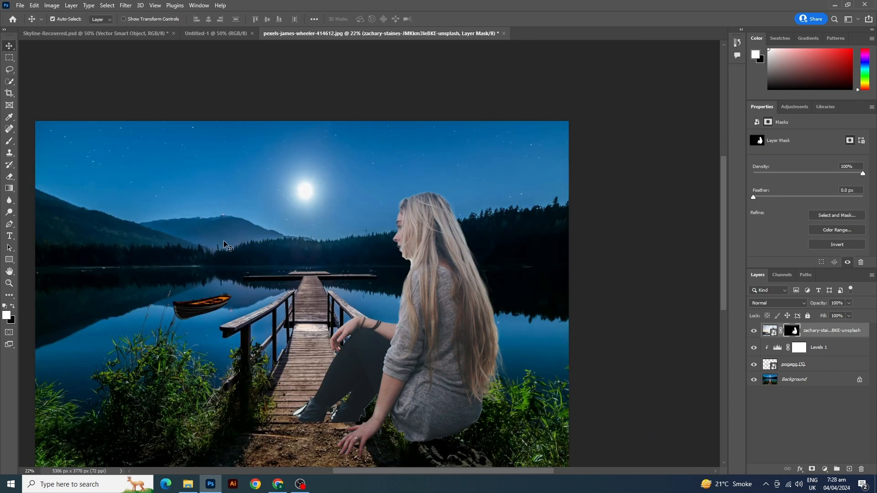
drag(445, 340, 272, 224)
drag(395, 372, 211, 297)
drag(211, 297, 212, 297)
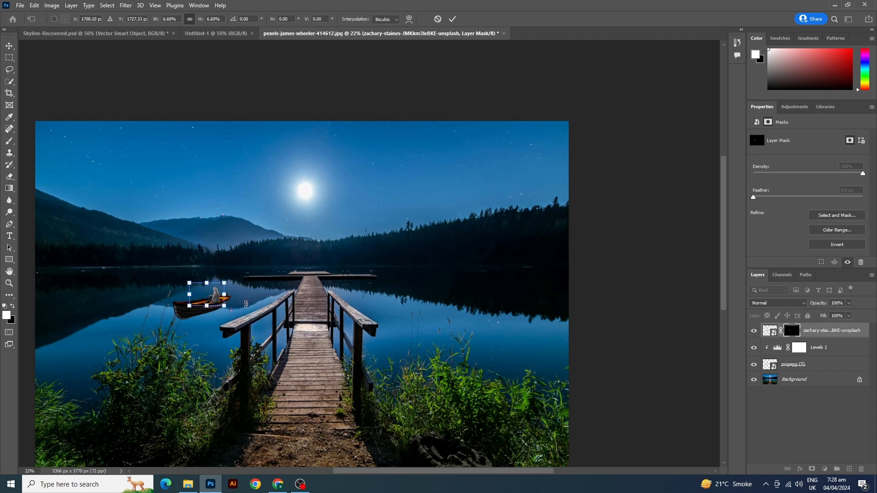
key(Return)
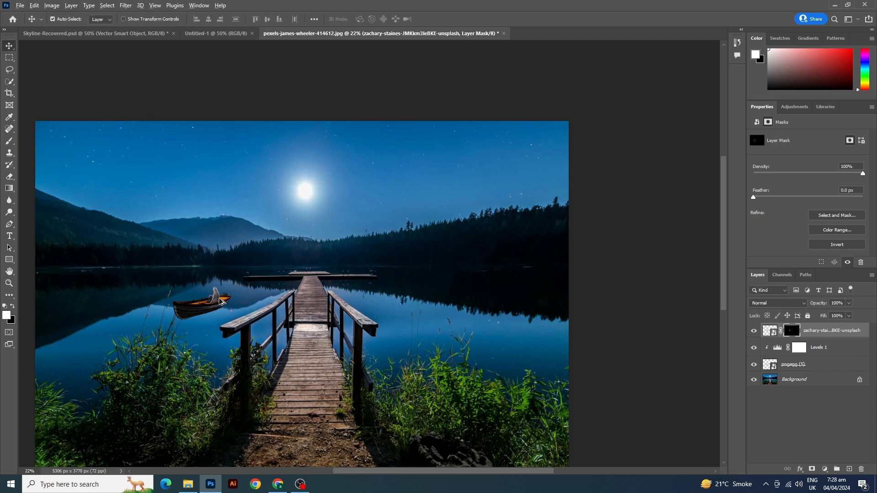
Reduce the woman's layer further to 312 × 207 px and position her so she sits inside the boat's rear half.
scroll(219, 299, up, 3)
scroll(218, 301, up, 5)
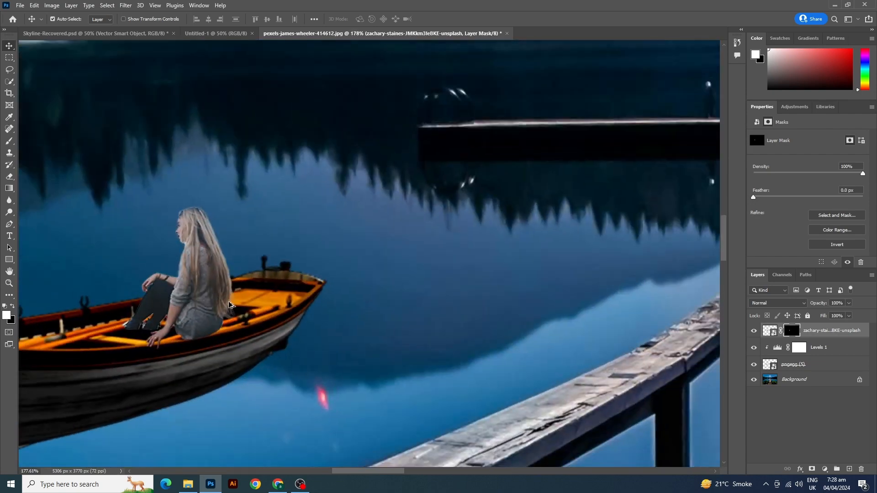
mouse_move(212, 294)
mouse_down()
mouse_move(210, 303)
mouse_move(206, 294)
mouse_up()
key(ctrl+t)
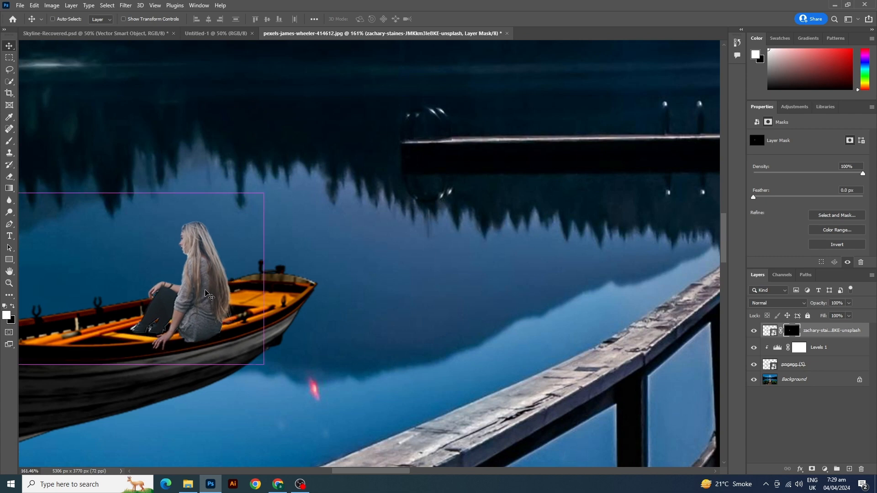
drag(270, 195, 256, 204)
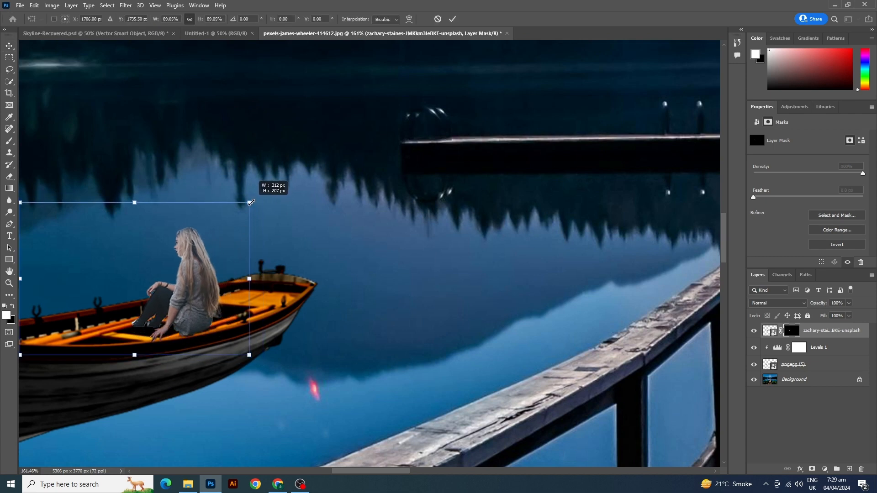
drag(197, 279, 198, 284)
key(Return)
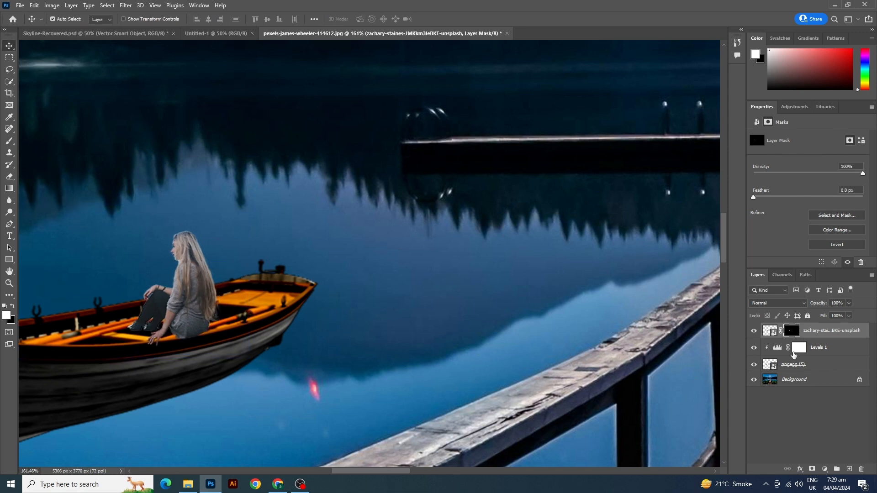
Add a Levels adjustment above the woman and clip it to her layer.
scroll(421, 309, down, 6)
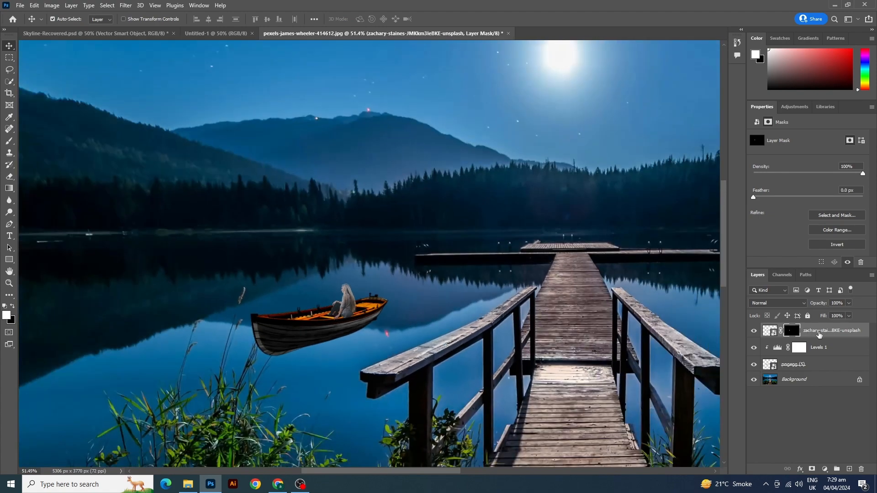
click(825, 469)
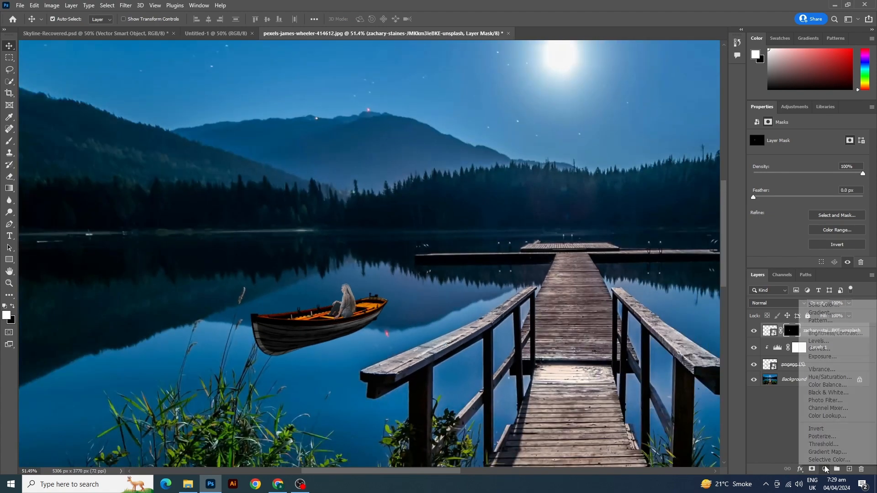
click(817, 341)
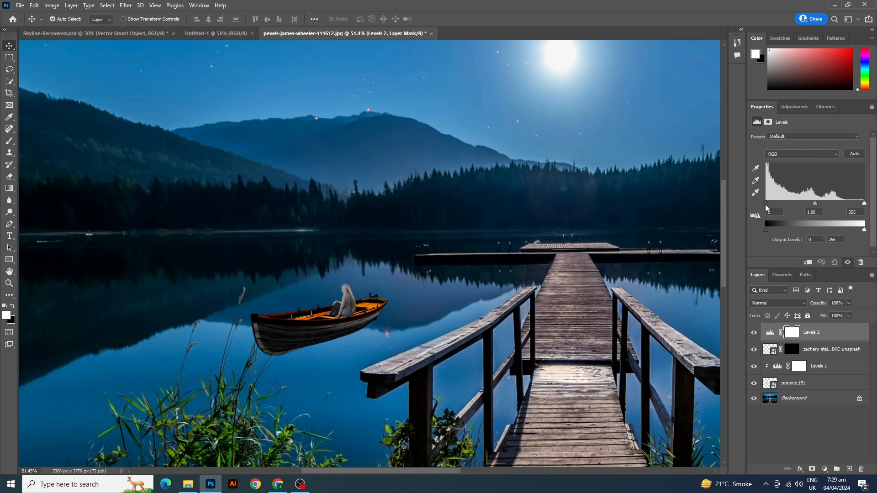
click(807, 263)
click(808, 263)
click(808, 264)
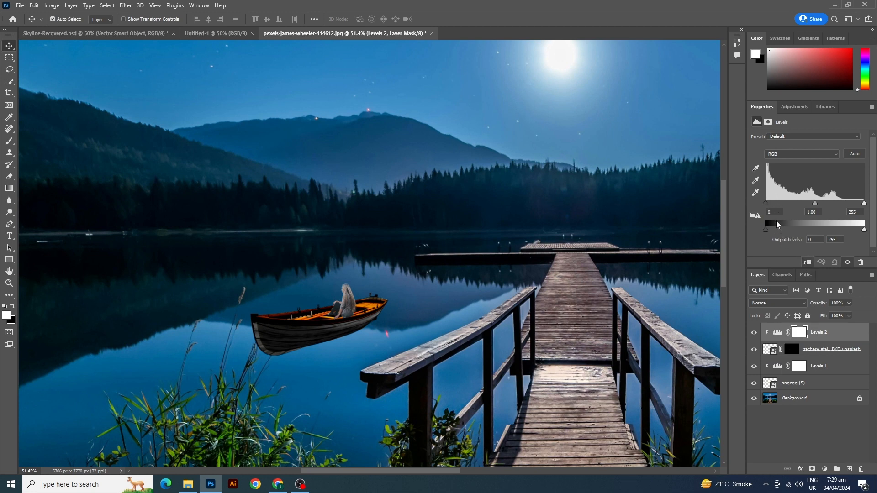
Darken the woman by lowering the white output level of her Levels adjustment to 125.
mouse_move(765, 230)
mouse_down()
mouse_move(788, 231)
mouse_move(757, 233)
mouse_up()
drag(862, 231, 821, 233)
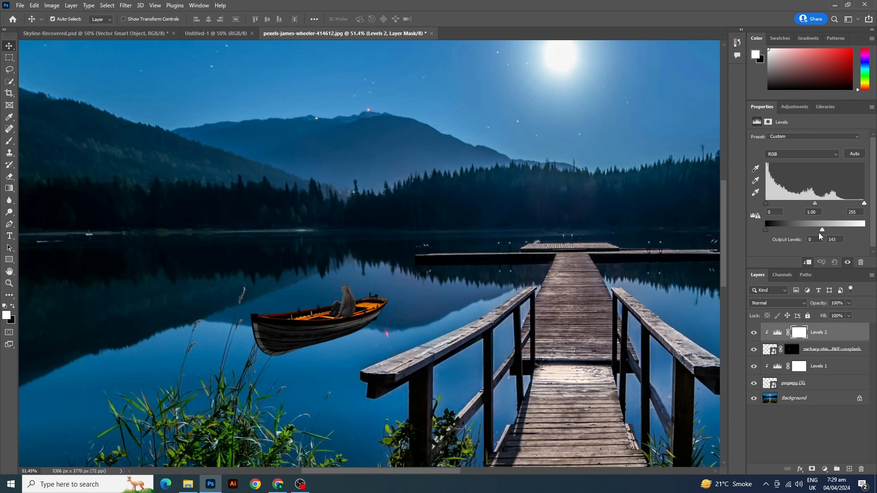
drag(813, 234, 814, 233)
Try painting white along the back edge of the woman's hair on her layer mask with the Brush, and undo the stroke.
scroll(319, 294, up, 10)
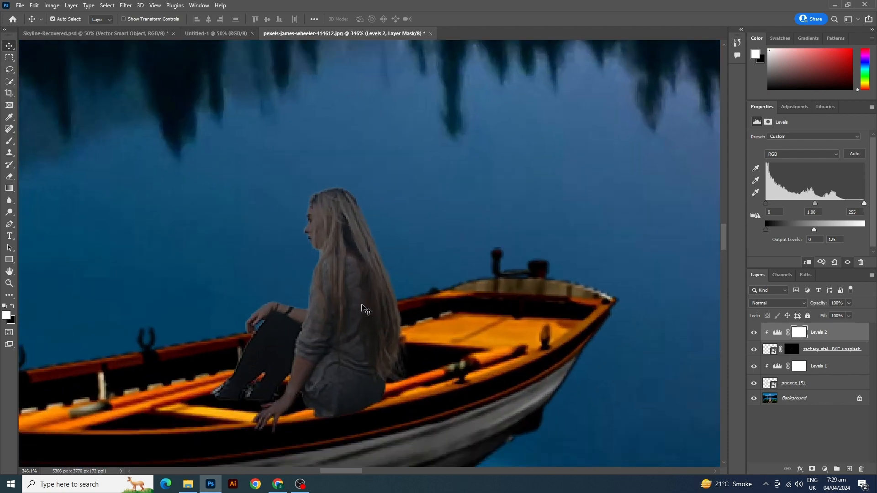
click(350, 306)
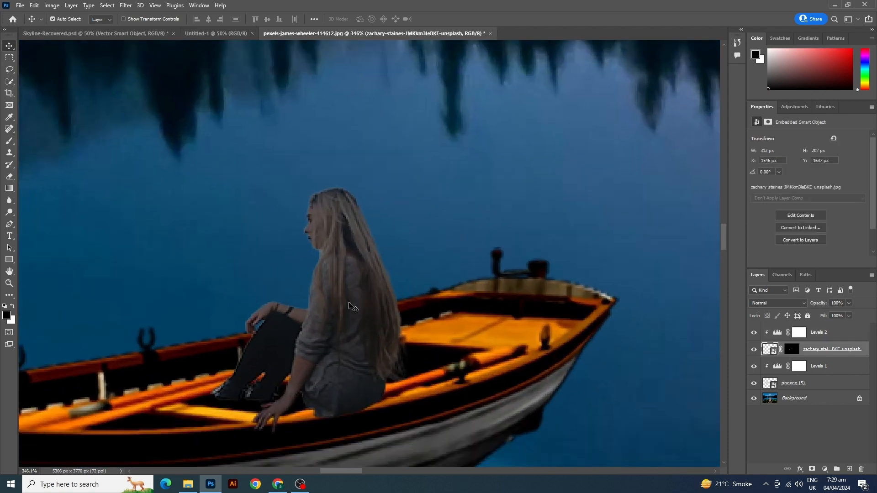
click(792, 350)
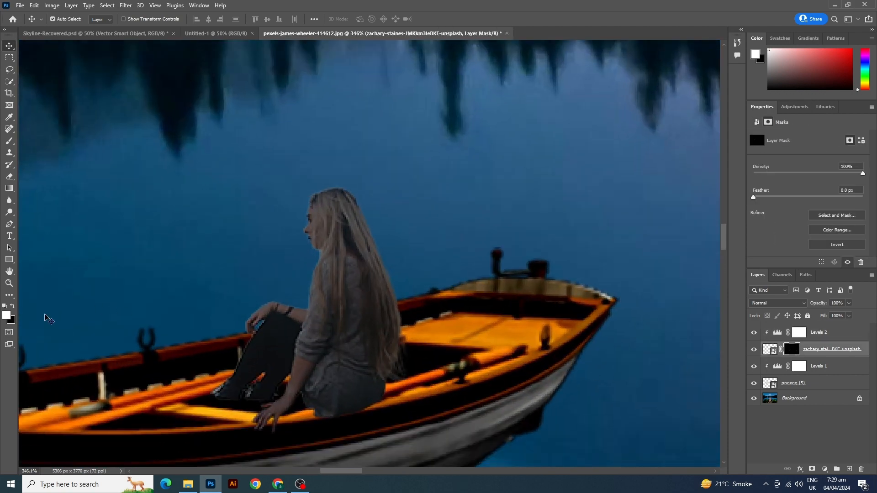
click(10, 140)
mouse_move(355, 185)
mouse_down()
mouse_move(359, 215)
mouse_move(389, 253)
mouse_up()
key(ctrl+z)
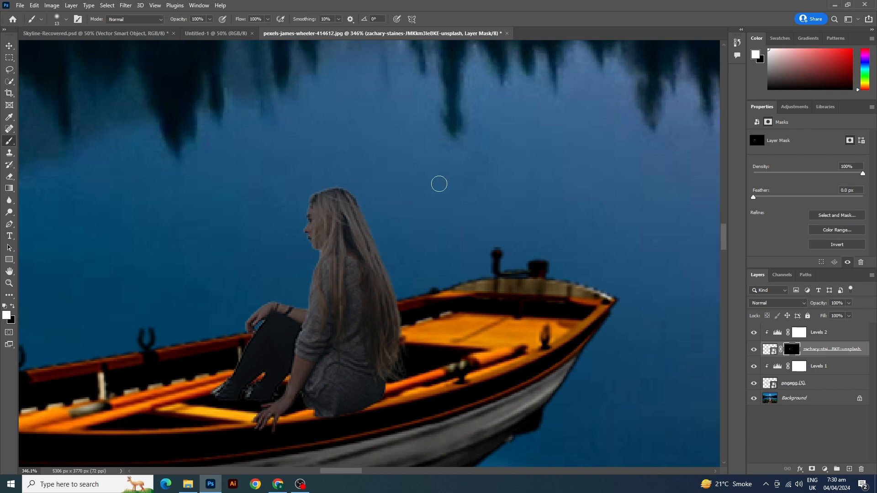
click(13, 306)
click(13, 306)
click(6, 317)
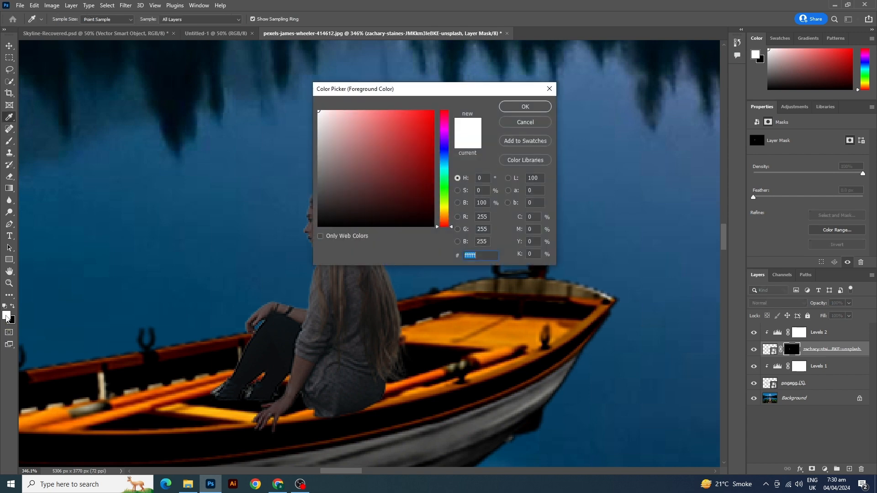
click(525, 107)
key(b)
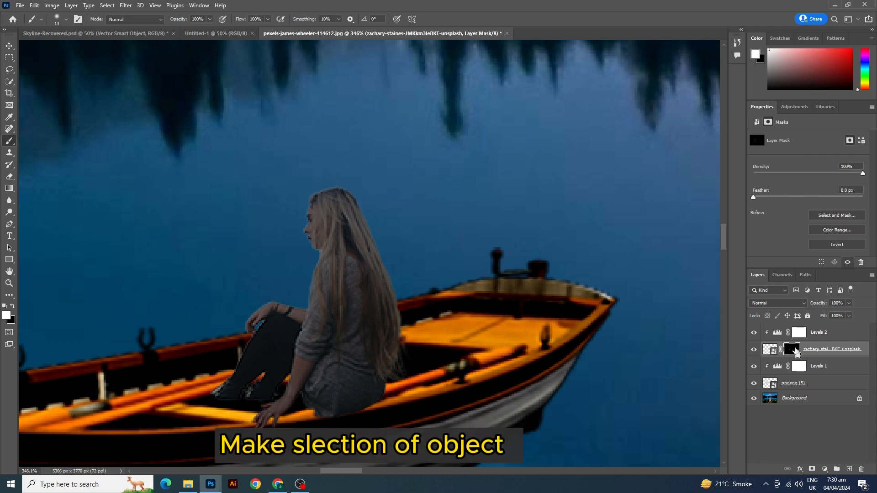
Load the woman's mask as a selection, brush white light onto her on a new layer clipped to her photo, and deselect.
ctrl+click(776, 355)
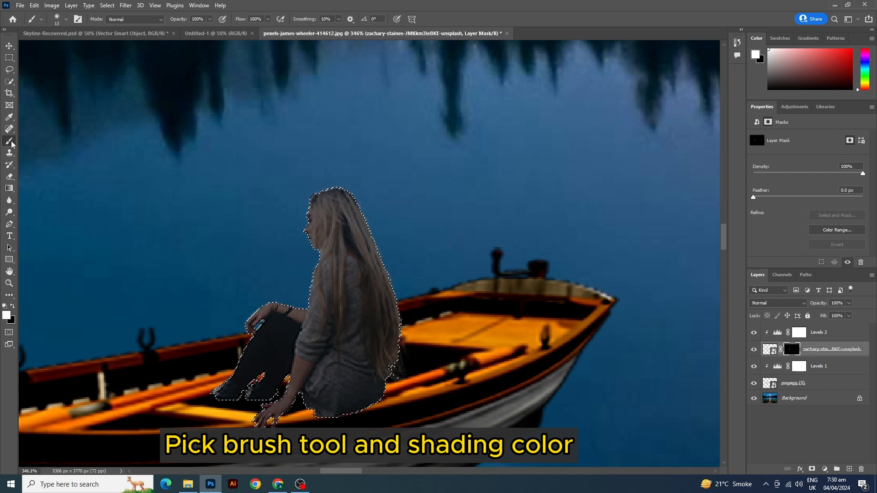
key(x)
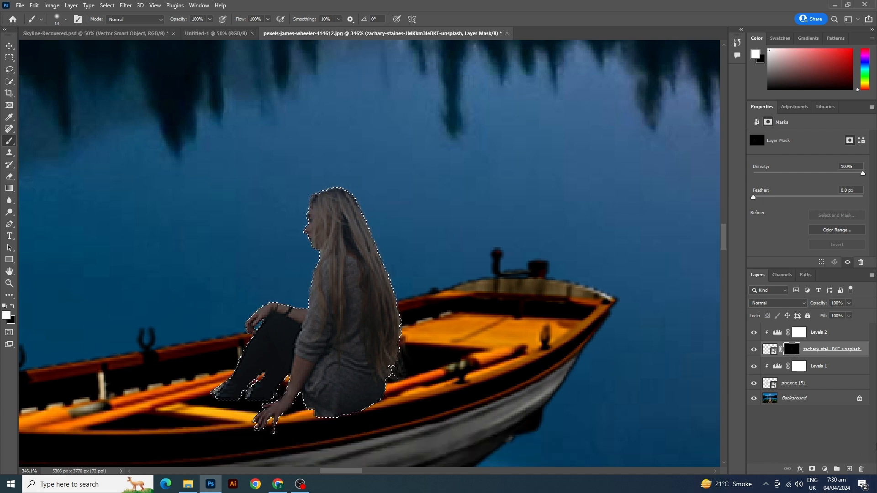
click(849, 469)
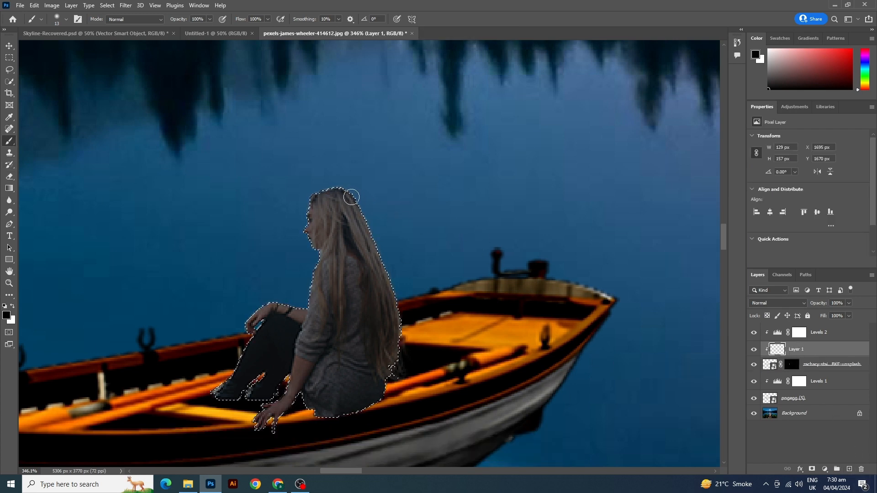
click(13, 307)
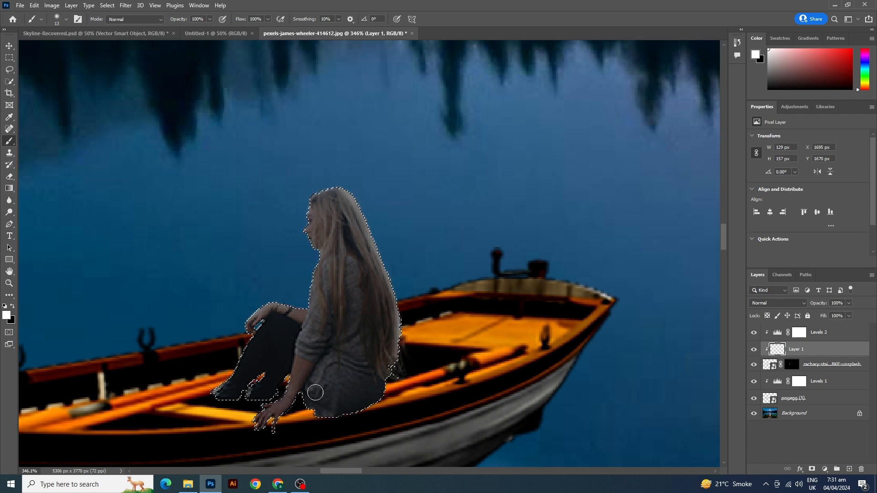
scroll(315, 393, down, 6)
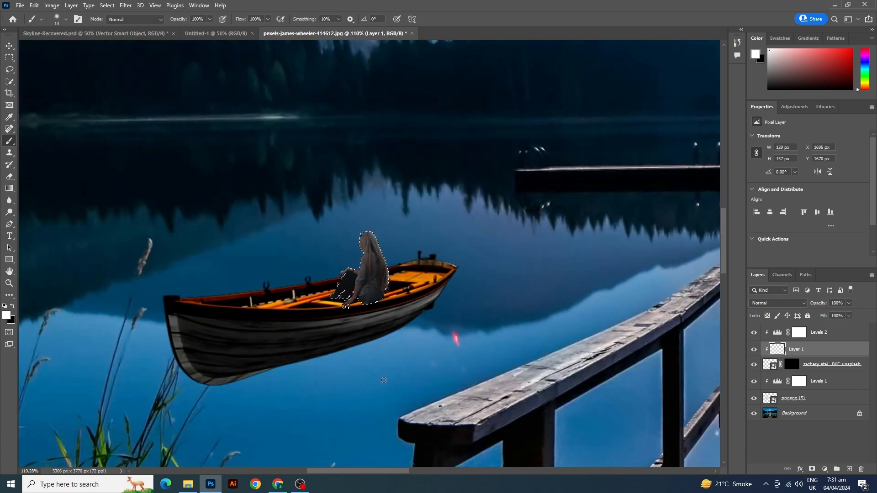
scroll(384, 380, down, 3)
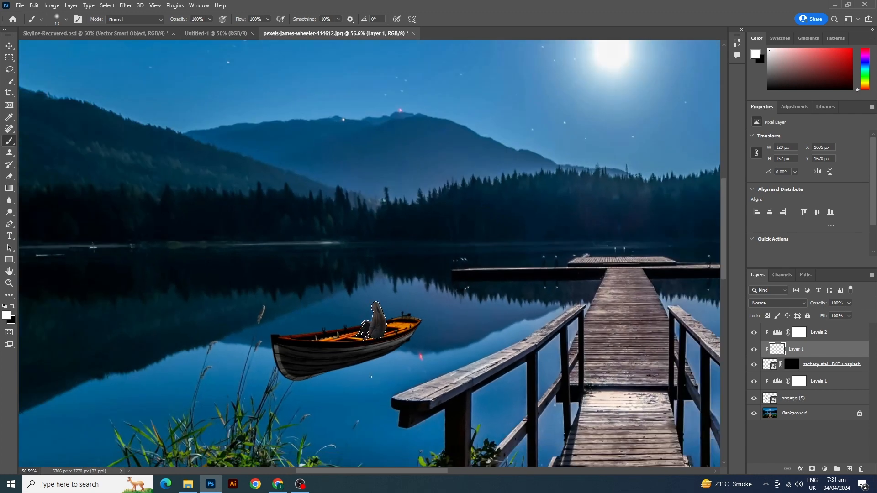
scroll(371, 377, up, 1)
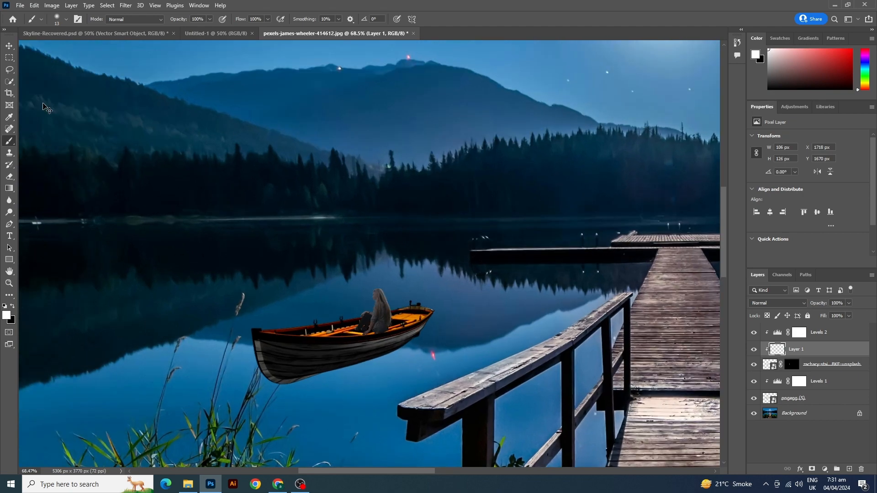
Select the boat and woman layers with their light layer and Levels adjustments, and convert them into one smart object.
scroll(403, 304, down, 4)
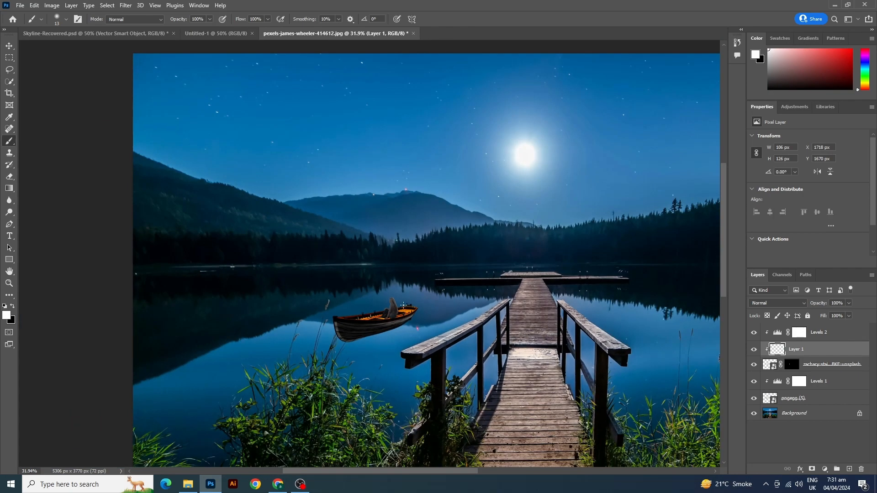
scroll(403, 305, down, 3)
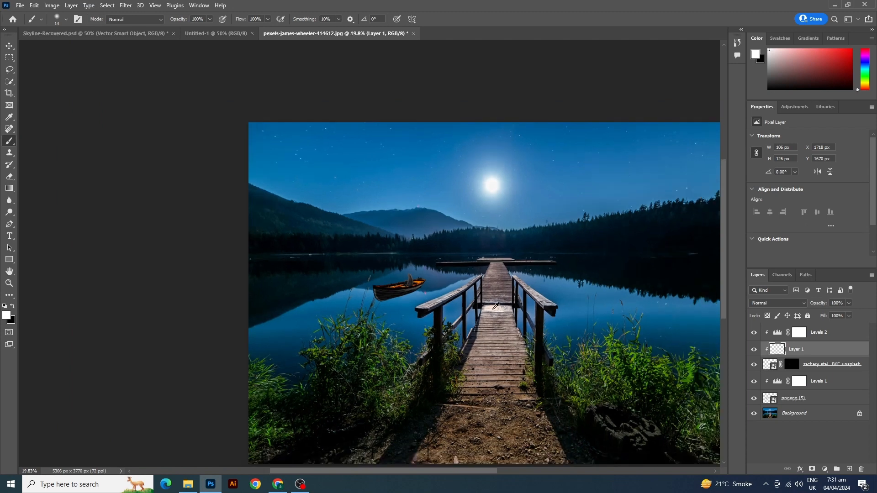
scroll(495, 305, down, 1)
scroll(496, 305, up, 3)
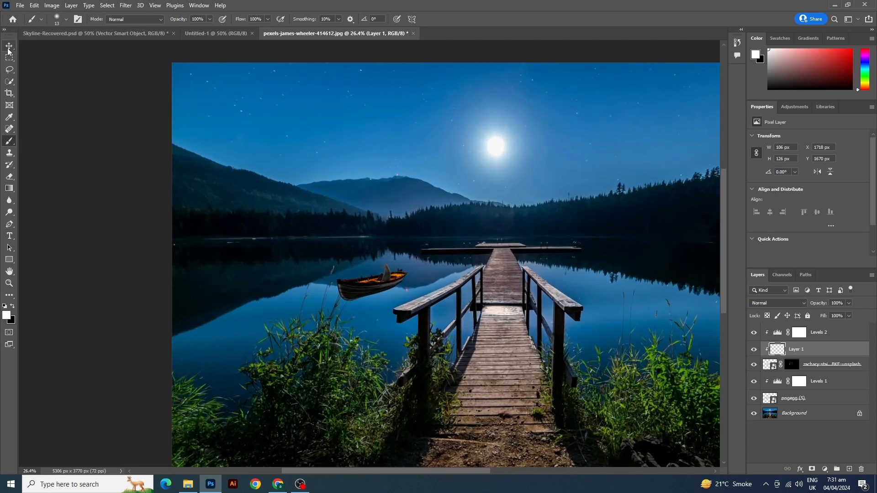
click(9, 48)
click(387, 279)
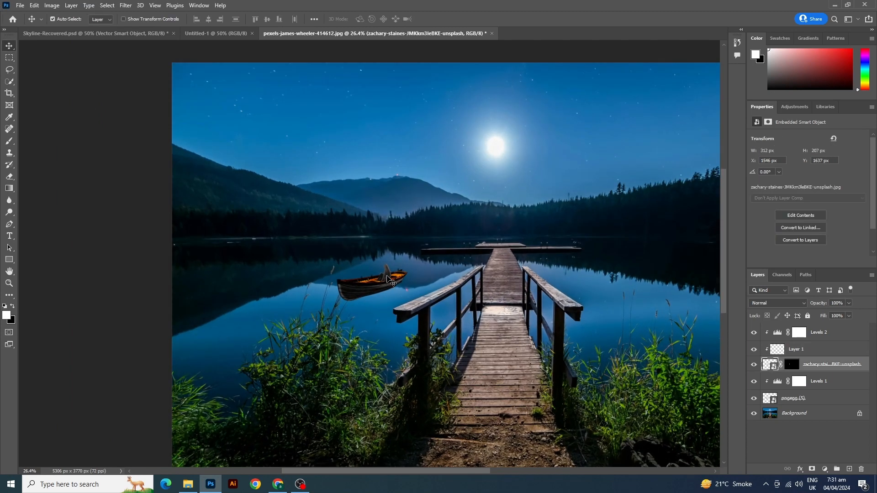
click(373, 293)
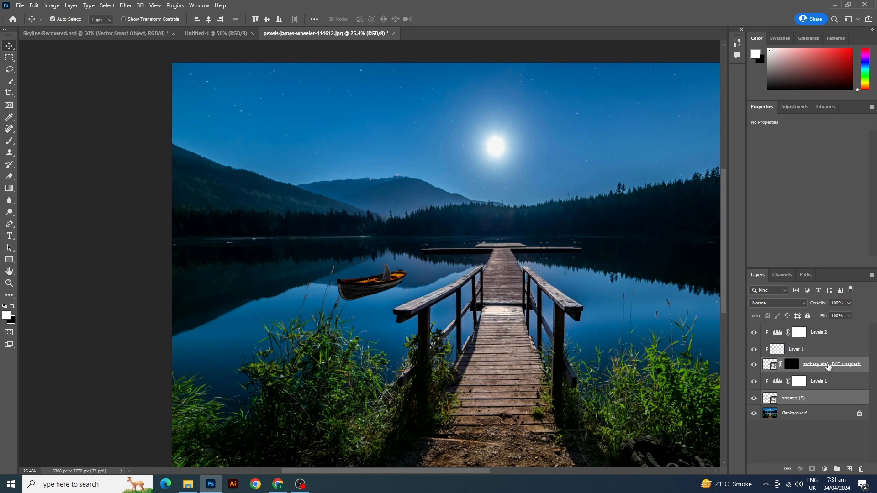
shift+click(831, 336)
right_click(830, 350)
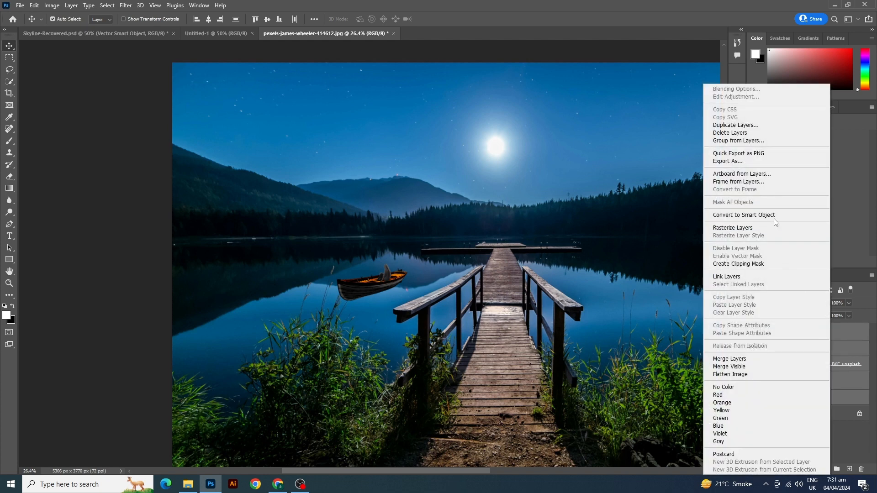
click(774, 219)
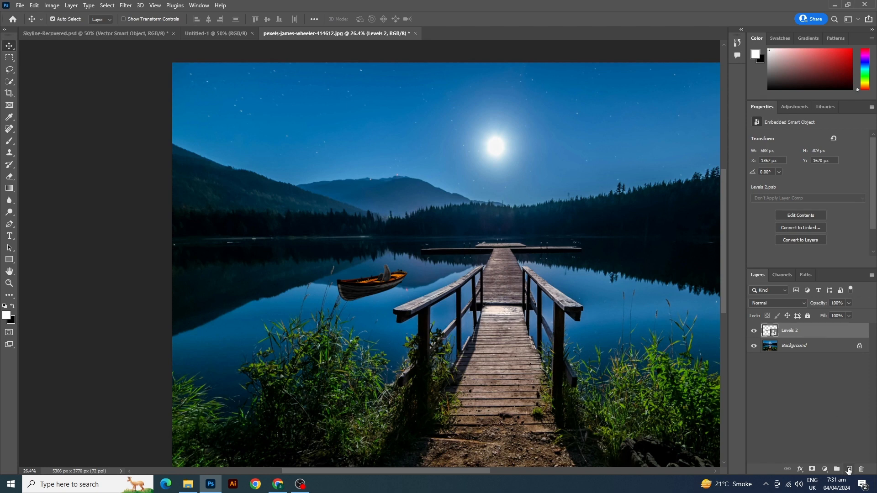
Duplicate the boat smart object and place the copy upside down beneath the boat, scaled to 108% and rotated to about -178.16°.
drag(830, 333, 849, 469)
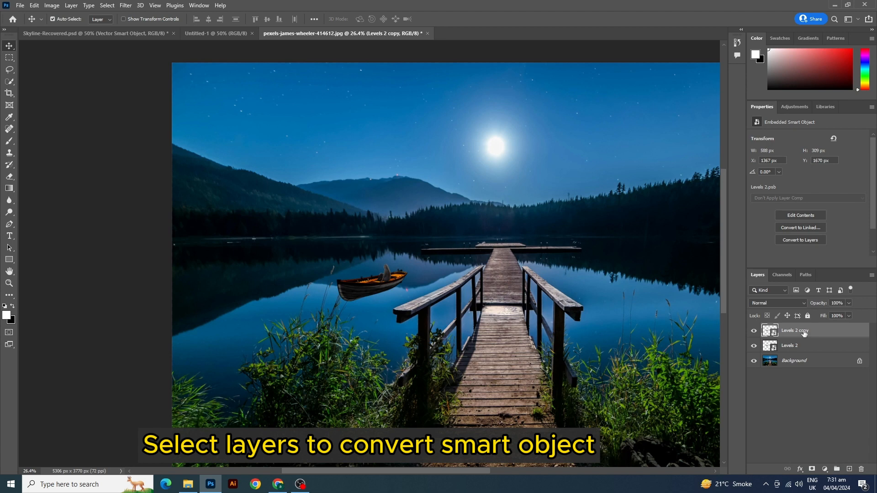
key(ctrl+t)
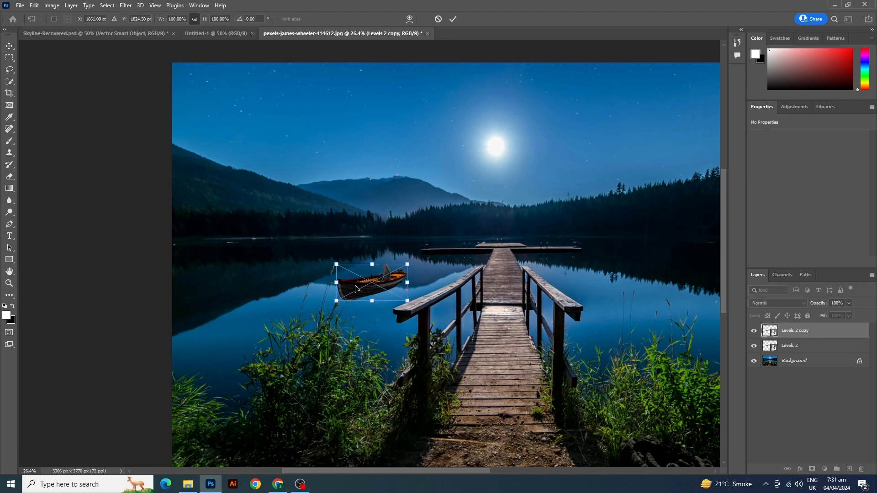
drag(372, 264, 401, 303)
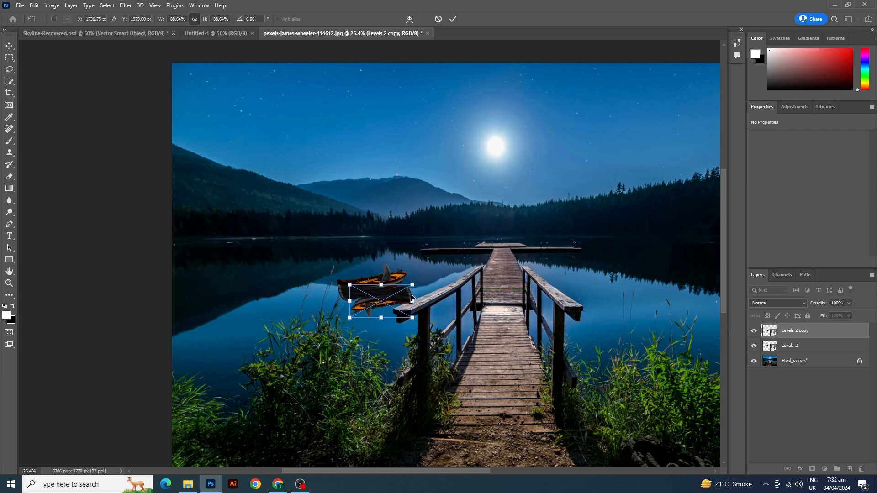
drag(418, 280, 421, 281)
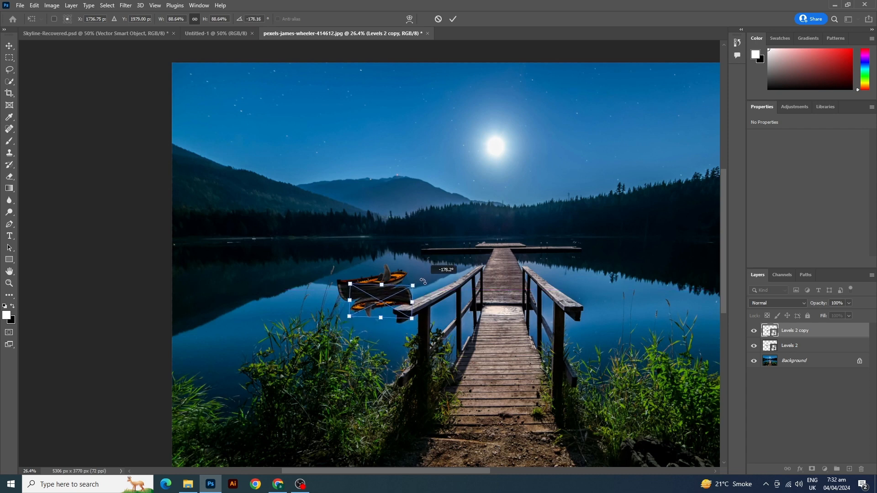
drag(350, 319, 341, 323)
drag(386, 304, 383, 306)
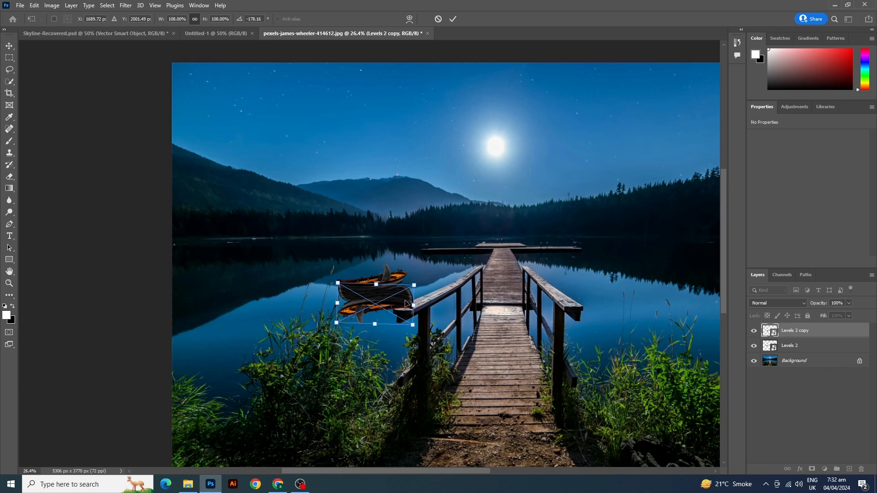
key(Return)
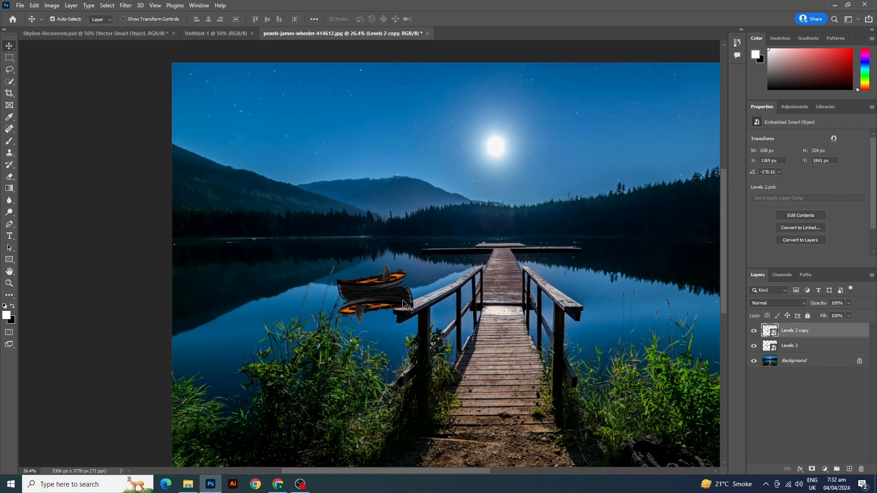
Flip the upside-down boat copy horizontally so it mirrors the original boat.
right_click(396, 300)
click(384, 300)
right_click(384, 301)
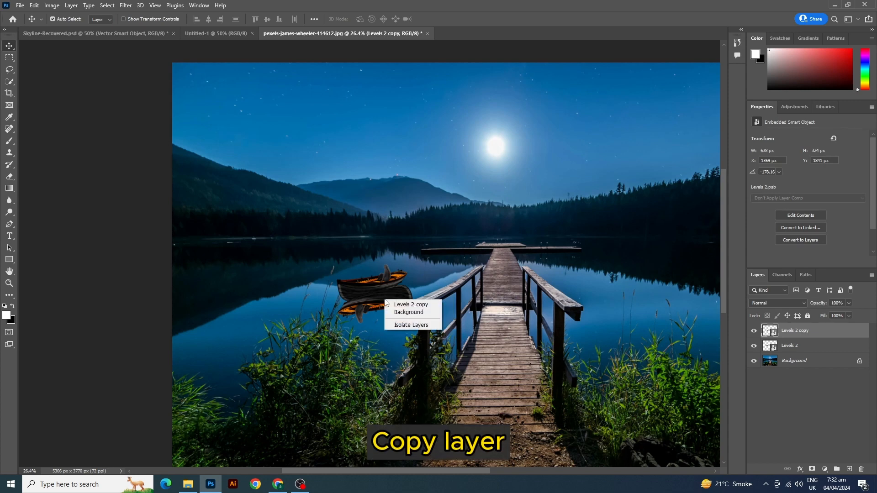
click(370, 305)
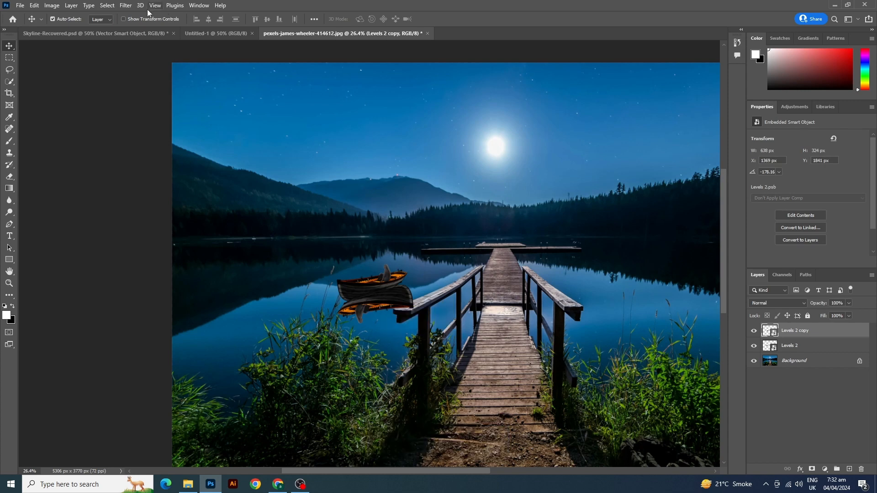
click(107, 6)
click(40, 6)
mouse_move(59, 218)
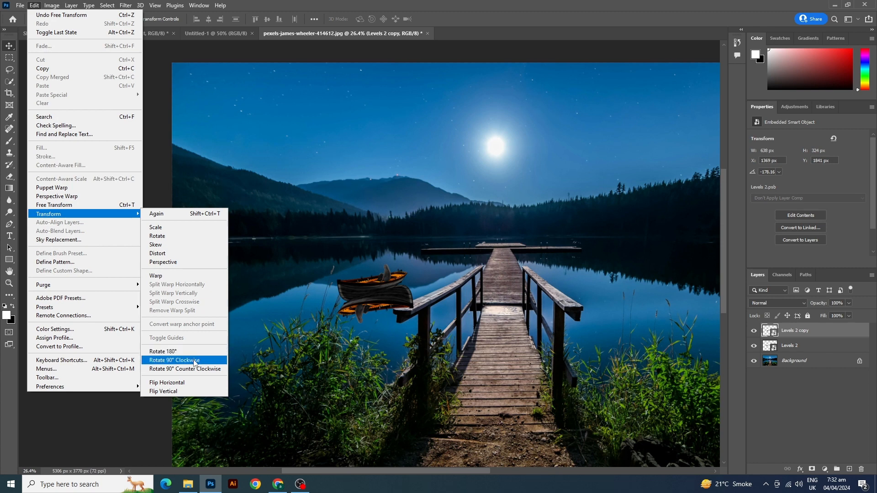
click(183, 386)
Rotate the flipped boat copy to about -25.6° and shift it slightly to line up under the hull.
key(ctrl+t)
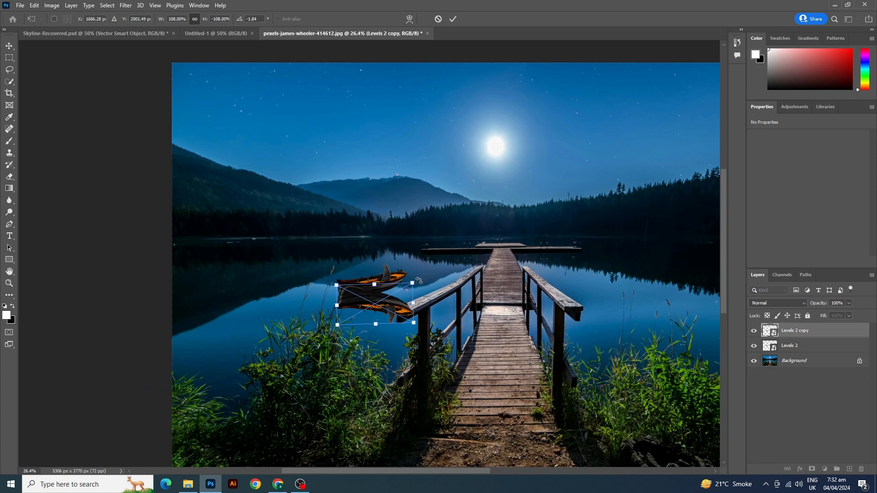
drag(419, 281, 433, 244)
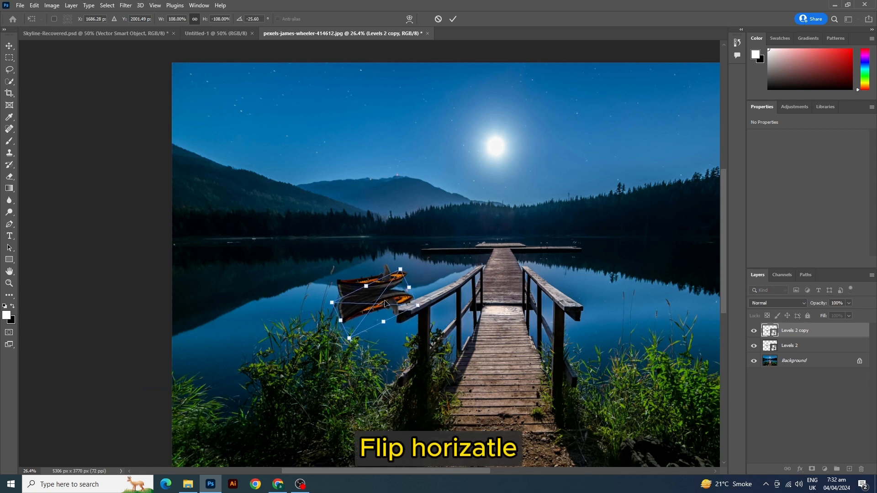
drag(385, 304, 391, 300)
key(Return)
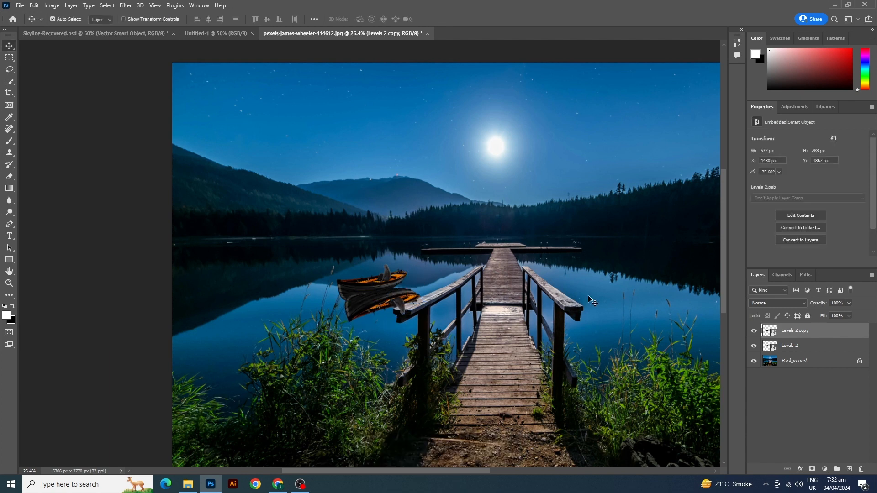
Set the boat reflection's blend mode to Screen and add a layer mask to it.
click(781, 304)
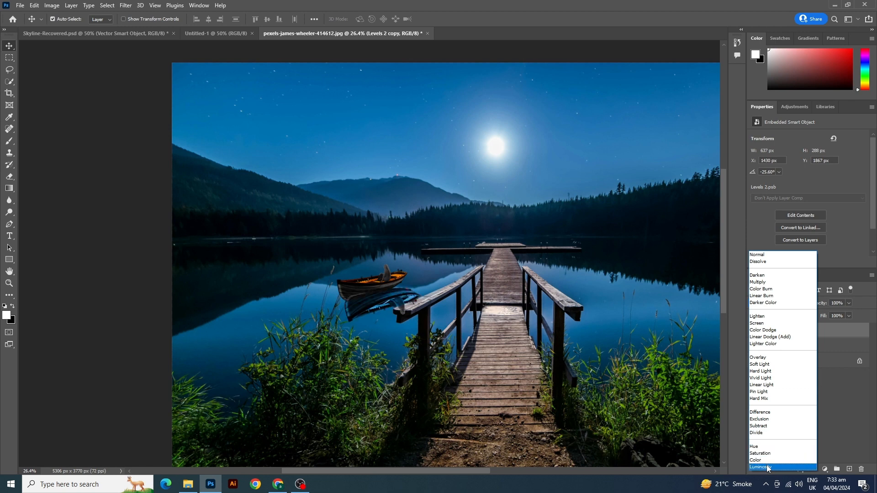
click(760, 326)
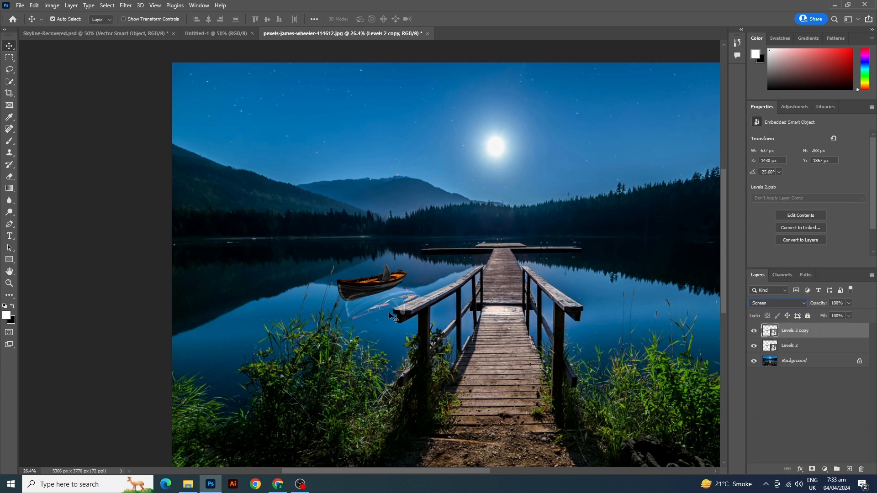
click(812, 469)
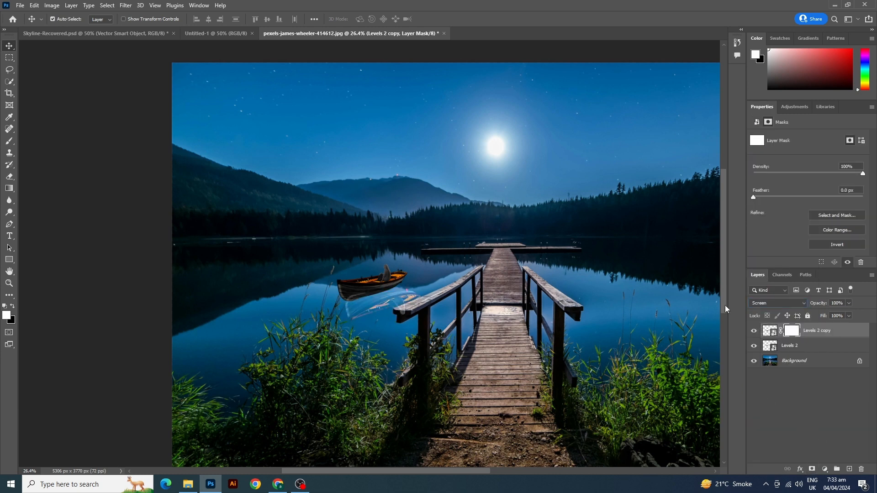
Hide part of the boat reflection by painting black on its mask with a 175 px Brush.
click(6, 144)
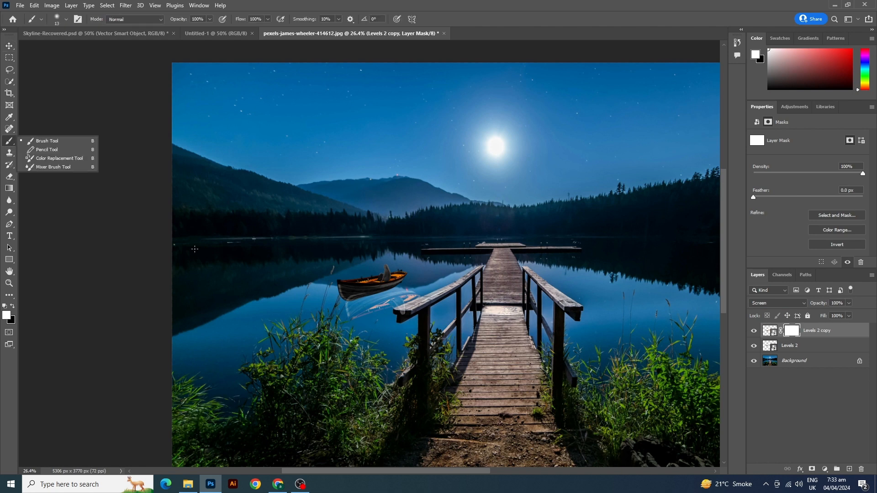
click(9, 141)
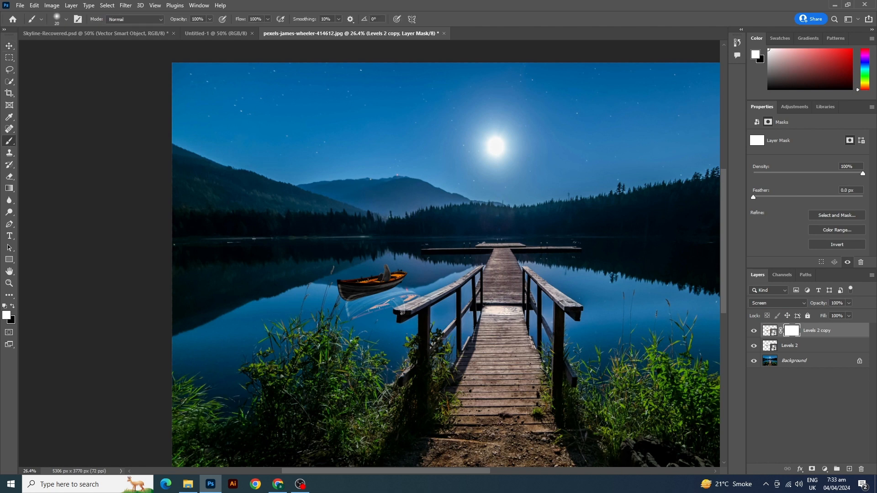
key(bracketright)
key(bracketright)
key(bracketright)
key(bracketright)
key(bracketright)
key(bracketright)
click(12, 307)
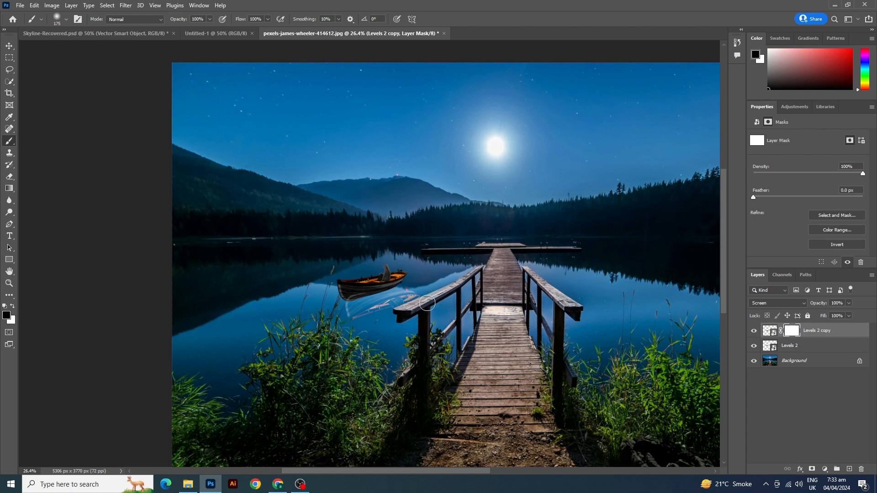
Move the boat reflection slightly down from the hull and lower its opacity to 62%.
click(10, 46)
drag(367, 302, 368, 313)
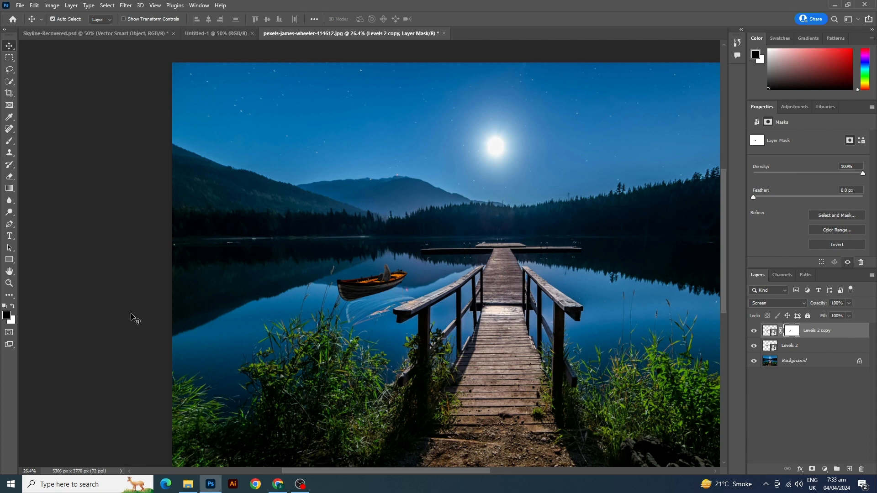
click(104, 302)
click(368, 312)
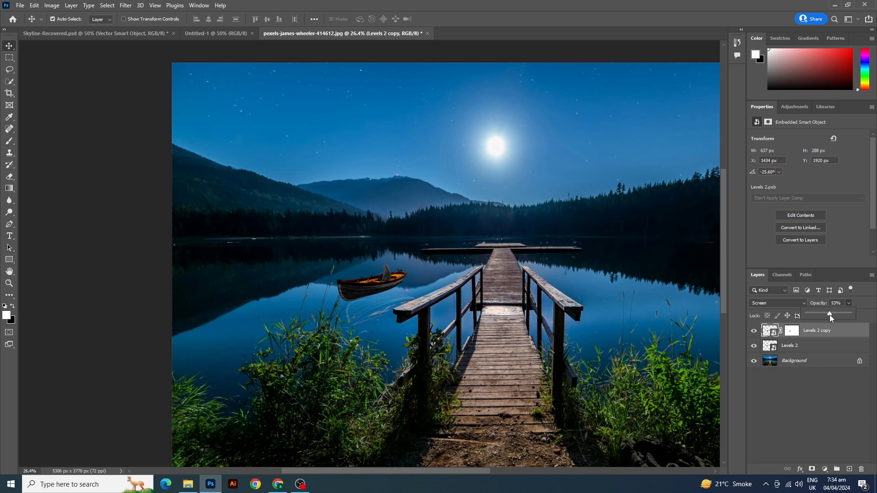
drag(829, 315, 833, 313)
Paint black on the reflection's mask with the 175 px Brush to remove most of the mirrored boat interior.
click(791, 331)
key(x)
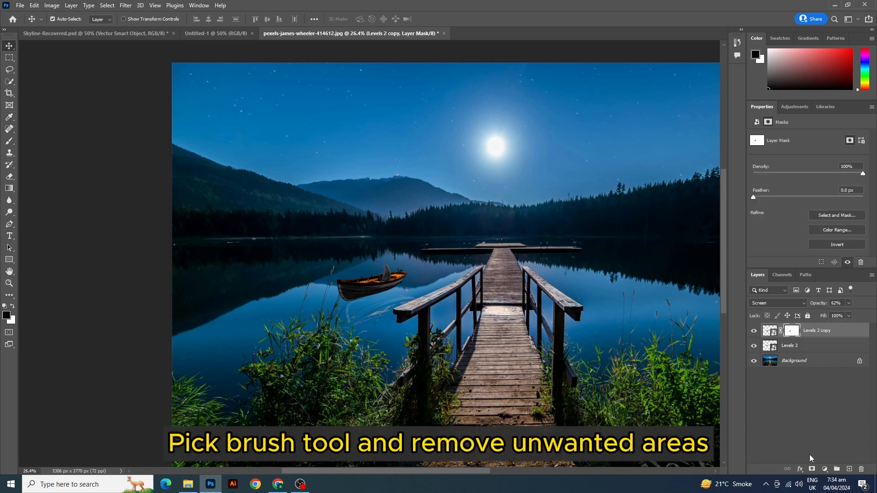
click(10, 141)
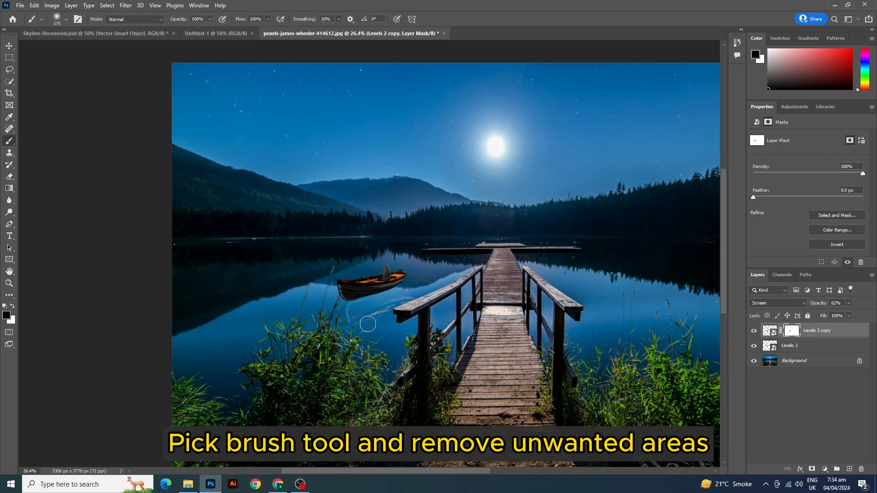
scroll(368, 324, up, 9)
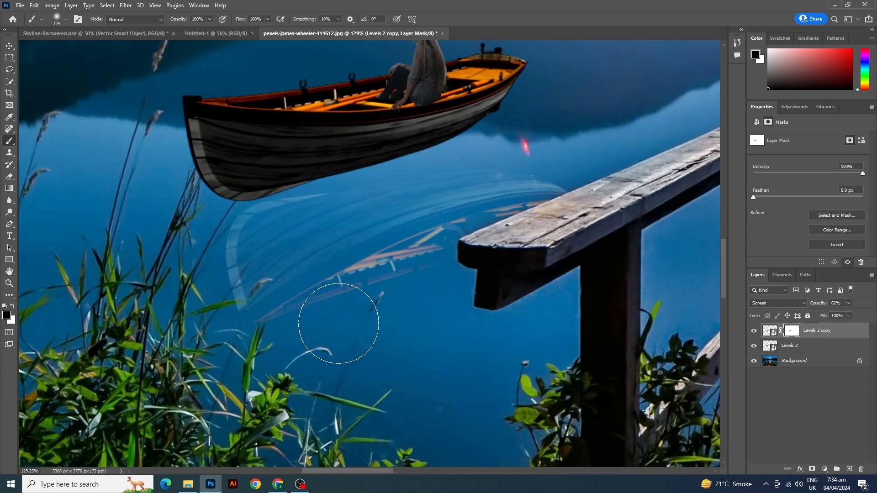
drag(338, 324, 407, 294)
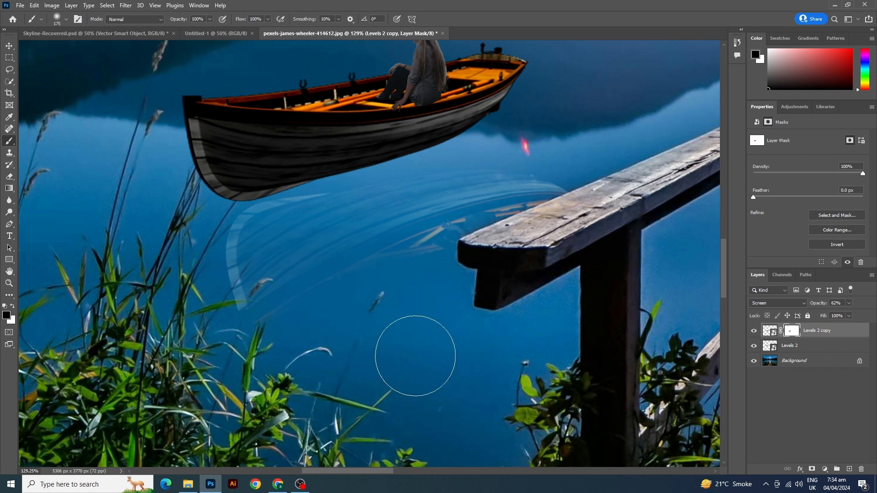
Reduce the Brush to 35 px and mask out the leftover orange interior details of the reflection near the pier railing.
key(bracketleft)
key(bracketleft)
key(bracketleft)
key(bracketleft)
key(bracketleft)
key(bracketleft)
key(bracketleft)
key(bracketleft)
key(bracketleft)
mouse_move(430, 239)
mouse_down()
mouse_move(396, 255)
mouse_move(430, 239)
mouse_up()
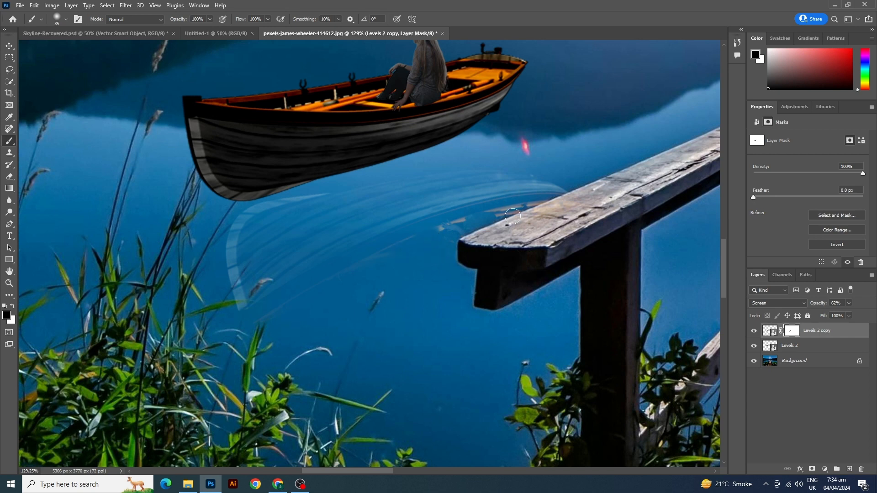
mouse_move(512, 217)
mouse_down()
mouse_move(503, 214)
mouse_move(548, 207)
mouse_move(442, 224)
mouse_move(420, 239)
mouse_up()
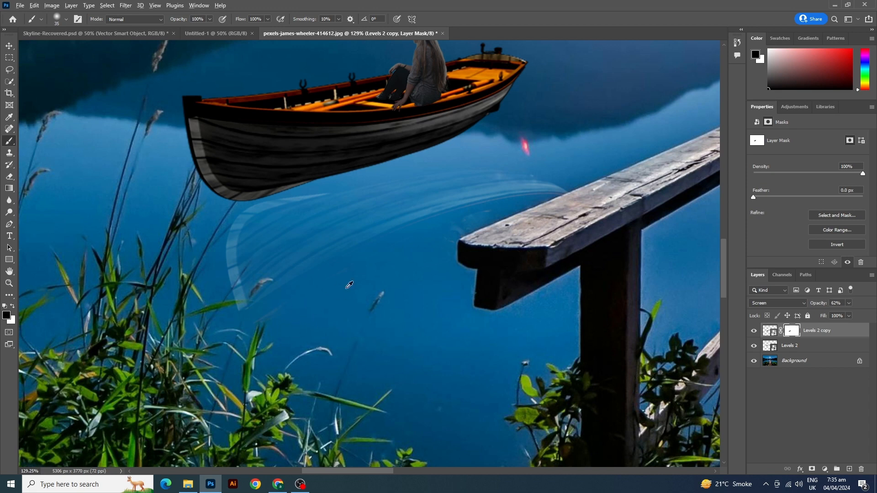
scroll(349, 285, down, 1)
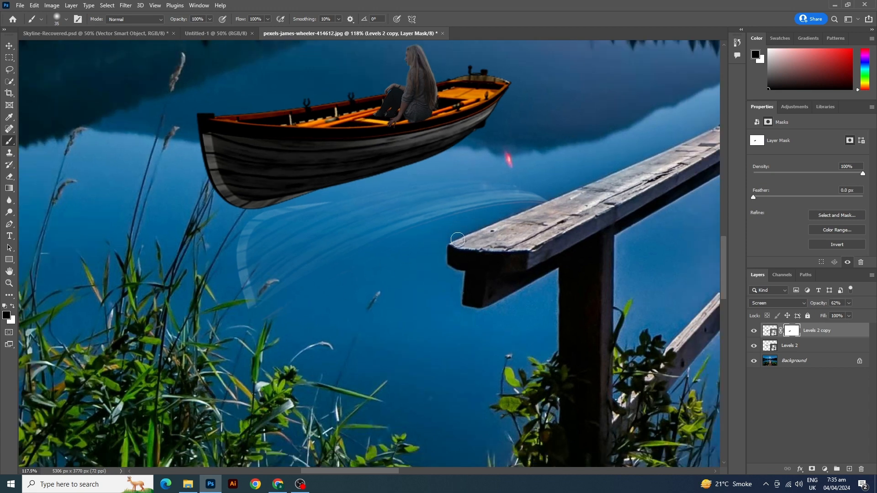
key(v)
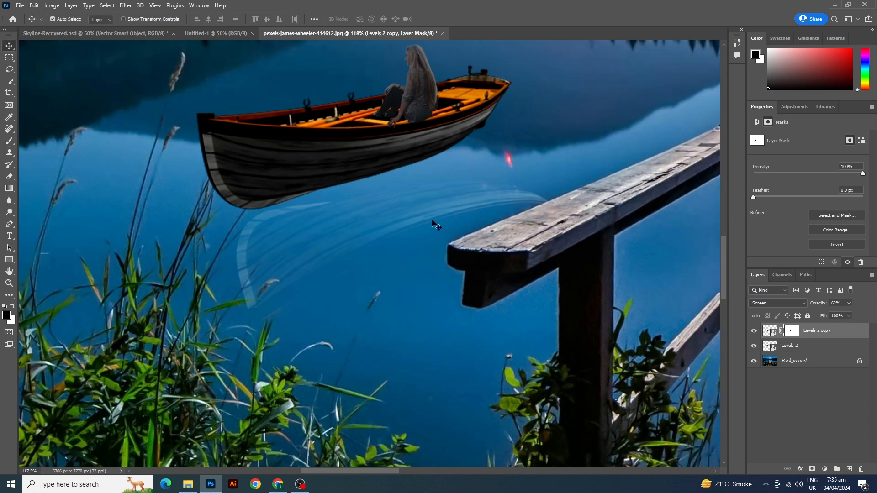
Touch up the boat reflection's mask with a white Brush stroke at the near end of the pier railing.
scroll(425, 216, down, 9)
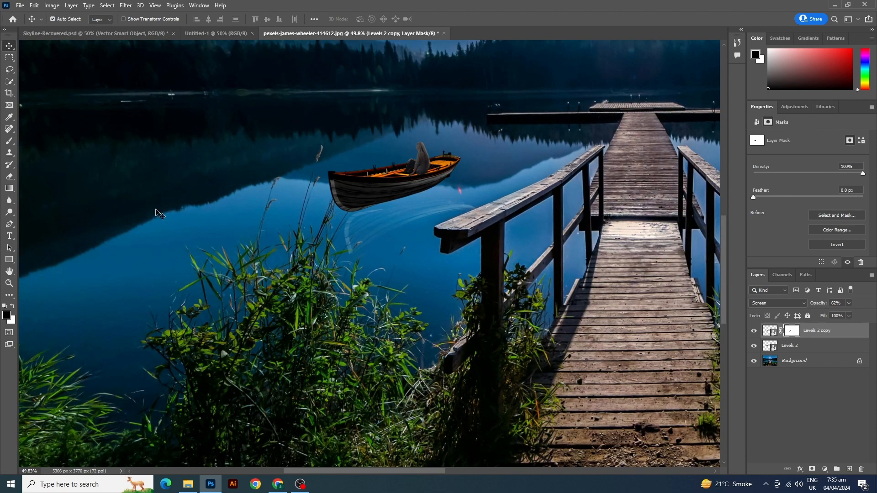
scroll(338, 235, down, 4)
scroll(338, 236, down, 2)
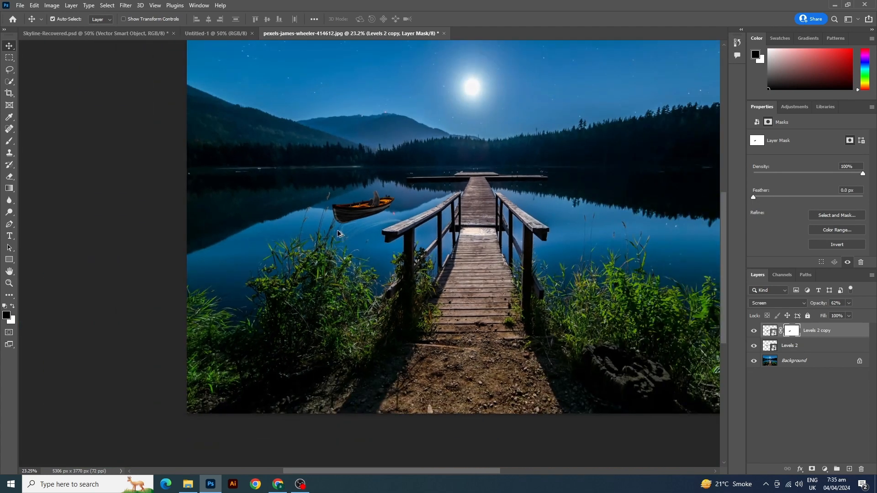
scroll(338, 234, up, 1)
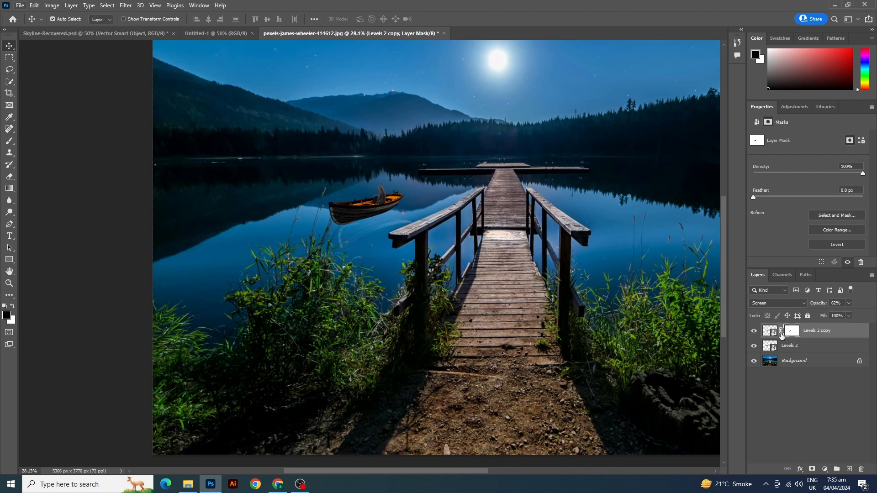
click(12, 307)
scroll(372, 213, up, 3)
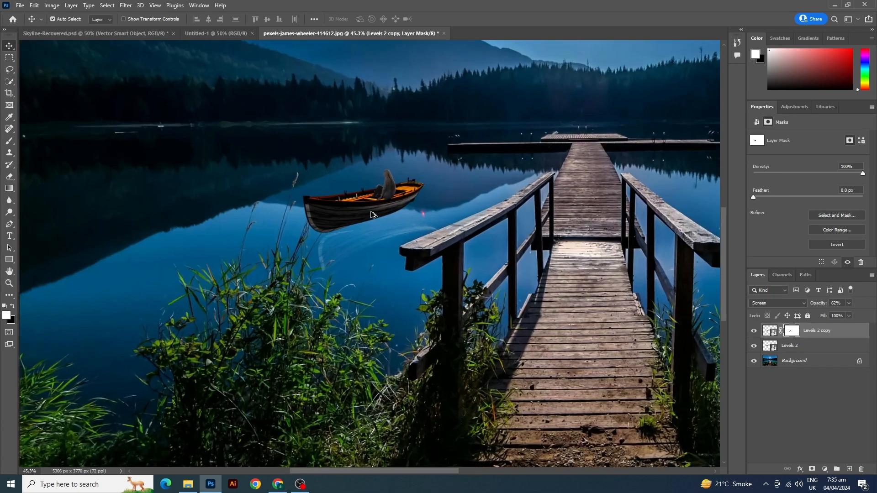
click(9, 140)
scroll(400, 246, up, 2)
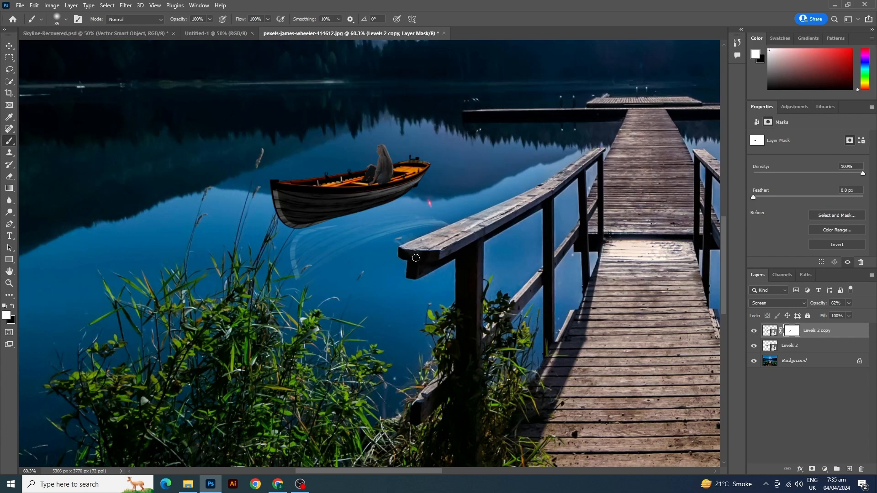
mouse_move(416, 258)
mouse_down()
mouse_move(407, 252)
mouse_move(428, 276)
mouse_move(417, 249)
mouse_up()
click(9, 46)
scroll(418, 226, down, 6)
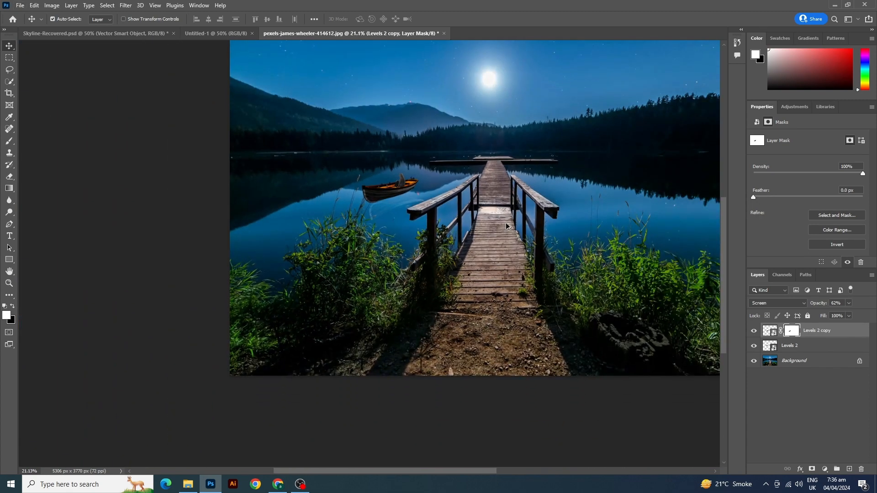
Place the couple image pngegg (6) from File Explorer onto the pier and scale it to about 62%.
scroll(507, 226, down, 3)
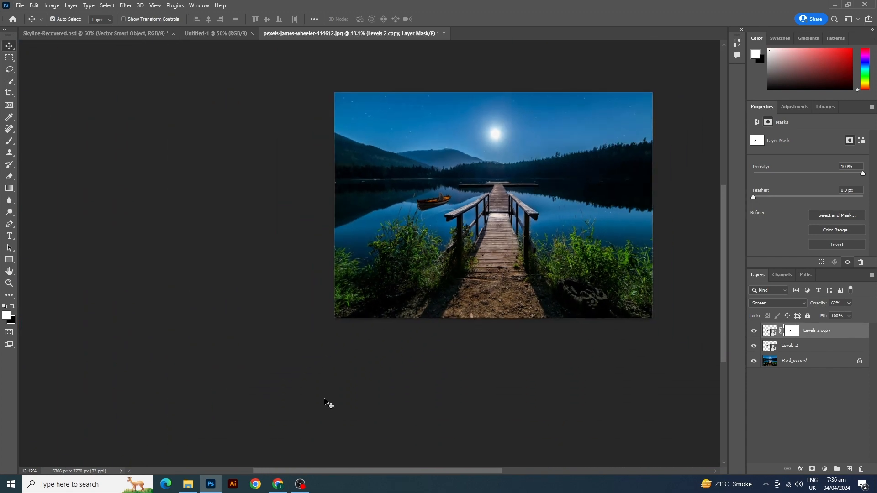
click(188, 484)
click(666, 121)
drag(666, 121, 508, 281)
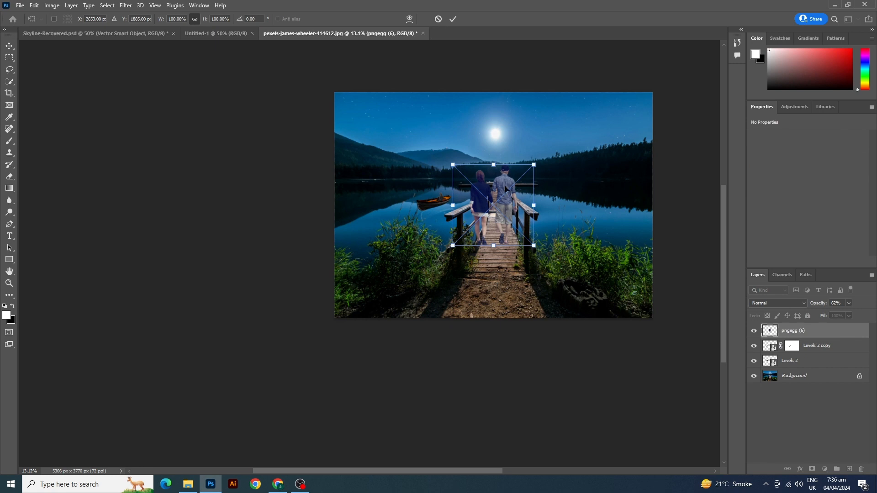
drag(508, 186, 523, 204)
key(Return)
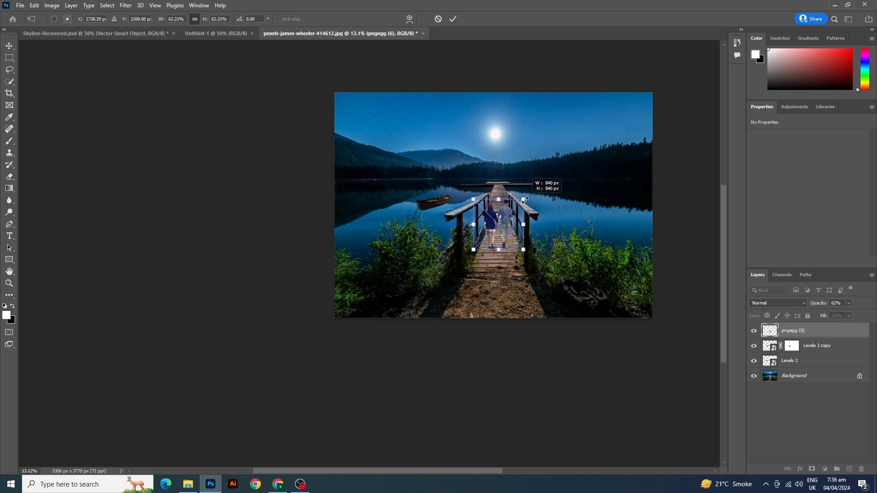
Darken the couple with a Levels adjustment clipped to their layer, with shadow input 65 and midtone 0.77.
scroll(504, 218, up, 3)
scroll(505, 218, up, 4)
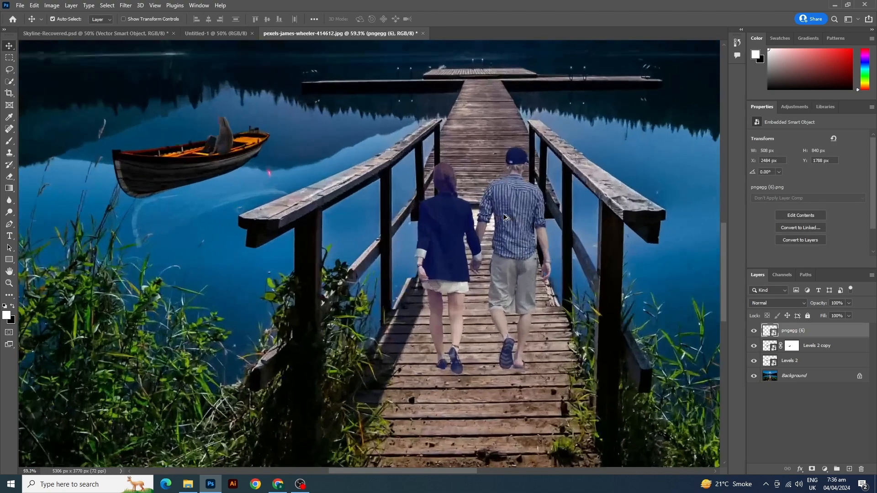
scroll(568, 233, down, 2)
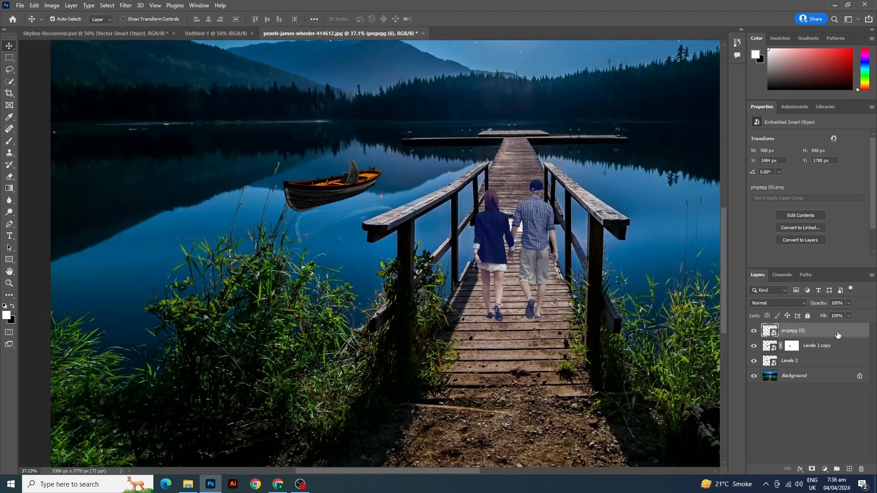
click(825, 469)
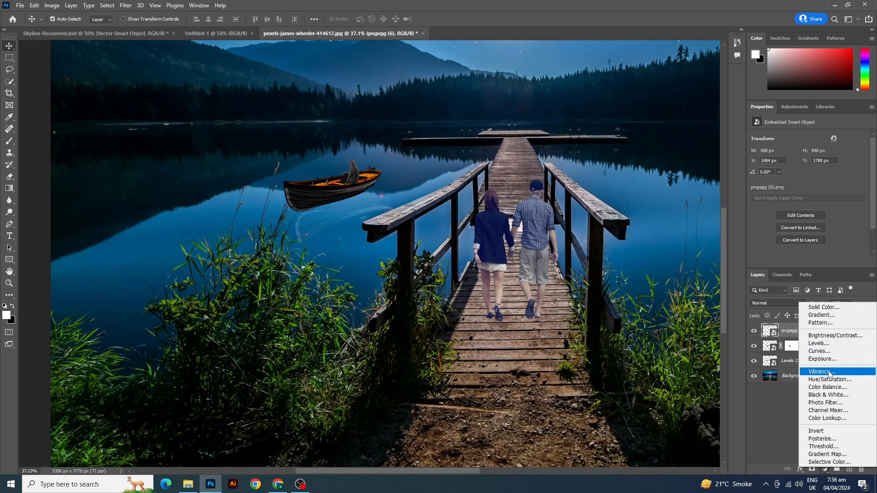
click(829, 344)
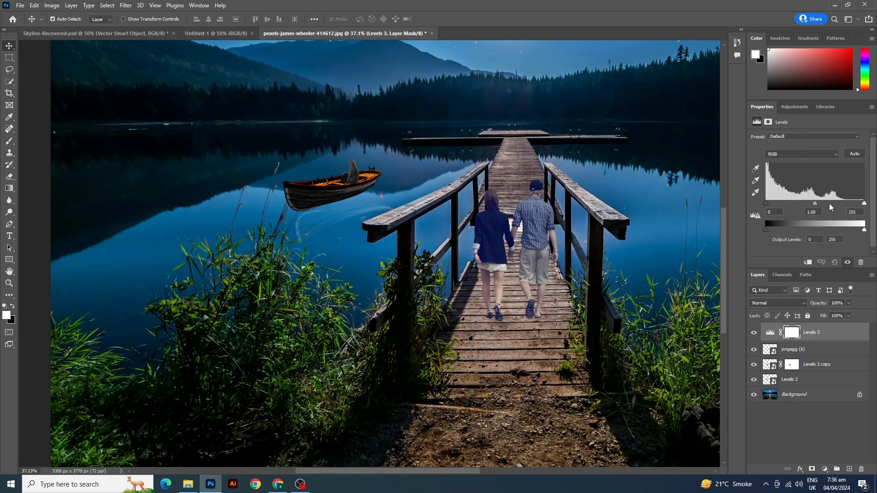
drag(767, 202, 833, 203)
click(808, 262)
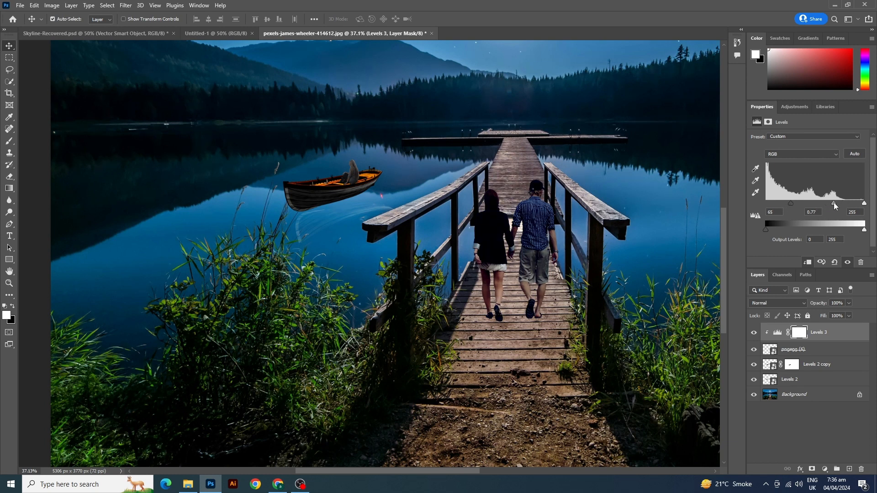
Convert the couple layer and its clipped Levels adjustment together into one smart object.
click(836, 351)
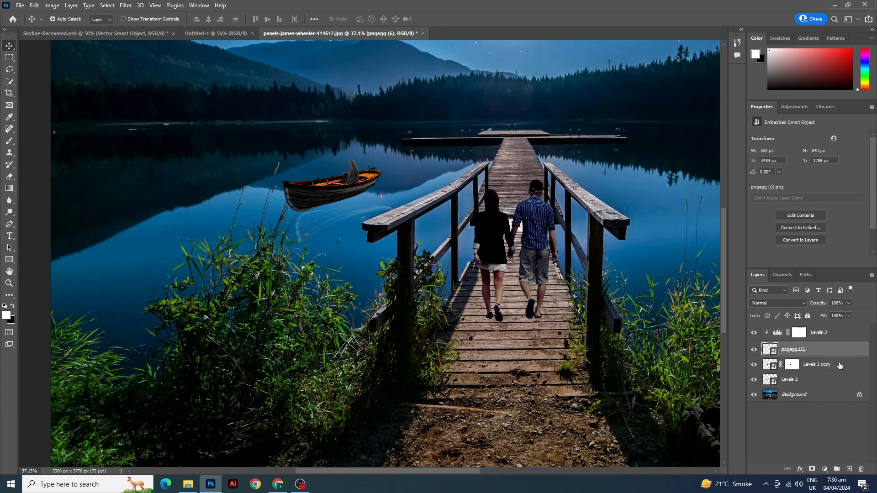
drag(853, 351, 850, 469)
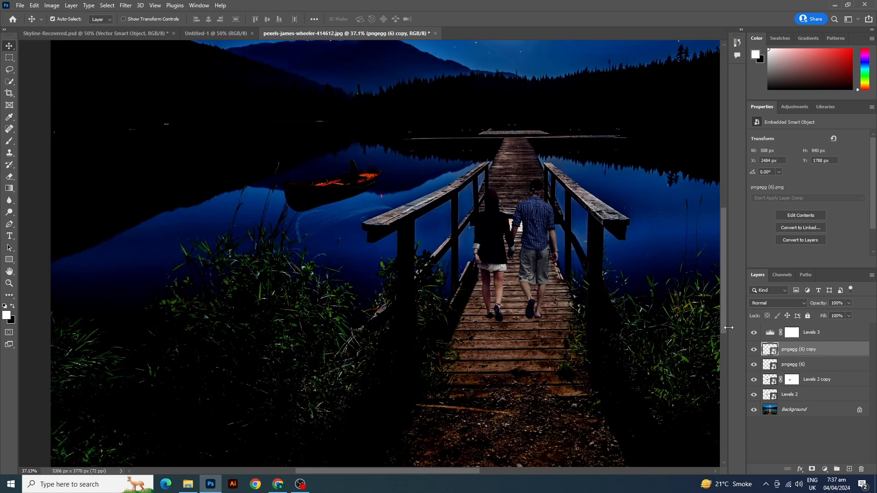
key(ctrl+z)
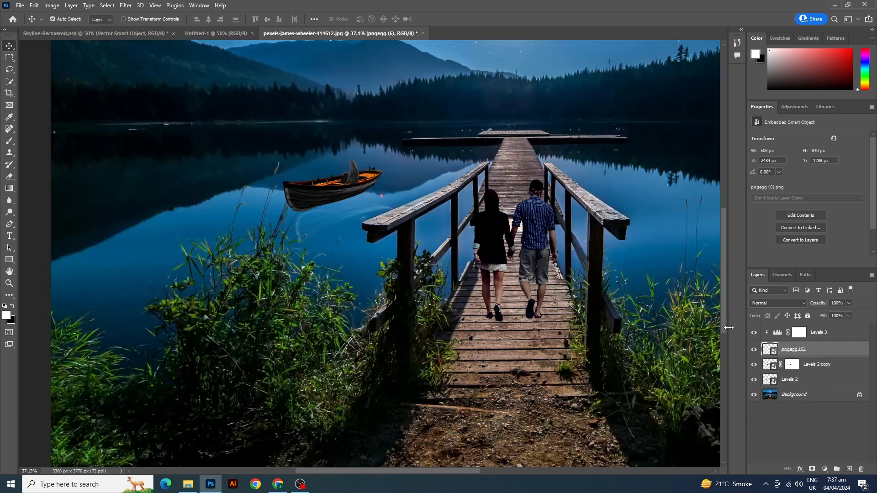
shift+click(837, 334)
right_click(841, 335)
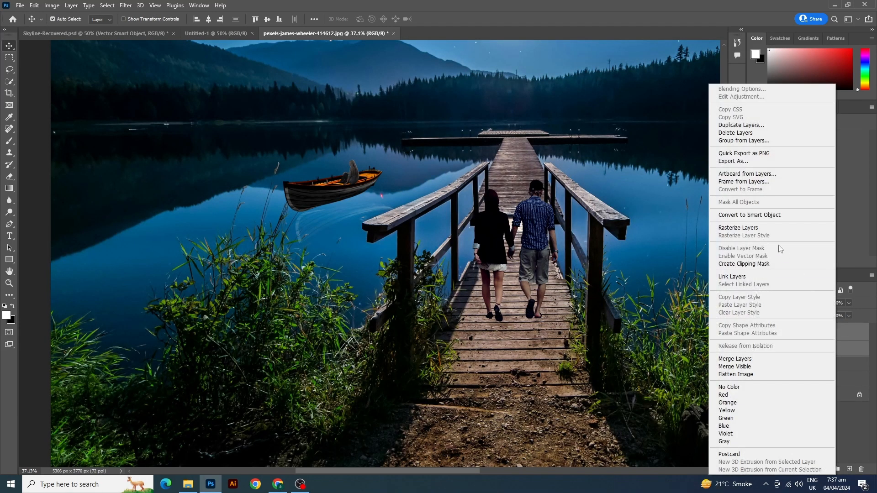
click(773, 219)
Duplicate the couple smart object and flip the copy upside down below their feet, scaled to about 95%.
drag(852, 330, 849, 469)
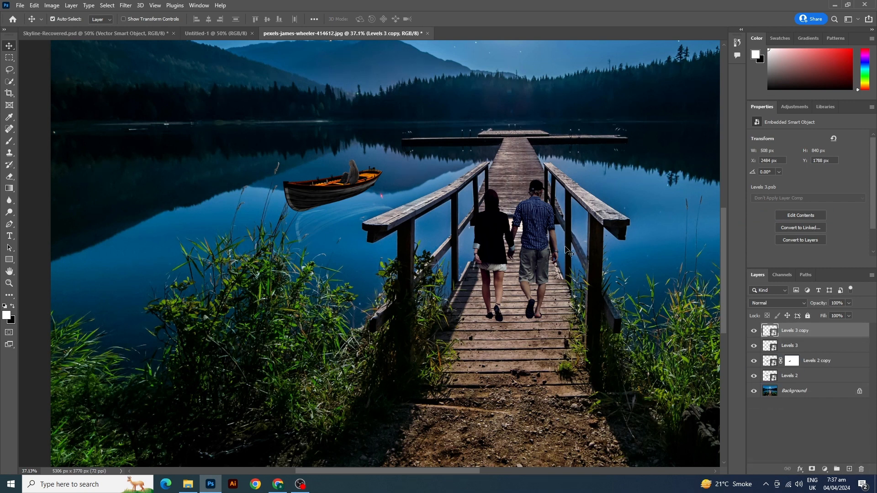
key(ctrl+t)
drag(516, 179, 538, 458)
drag(542, 402, 536, 398)
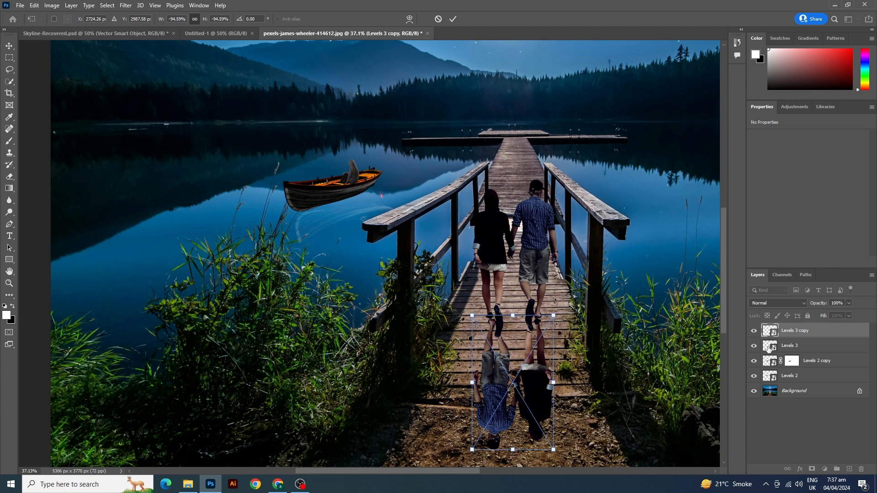
key(Return)
Set the flipped couple copy's blend mode to Soft Light and clip a black (000000) Solid Color fill to it.
click(798, 305)
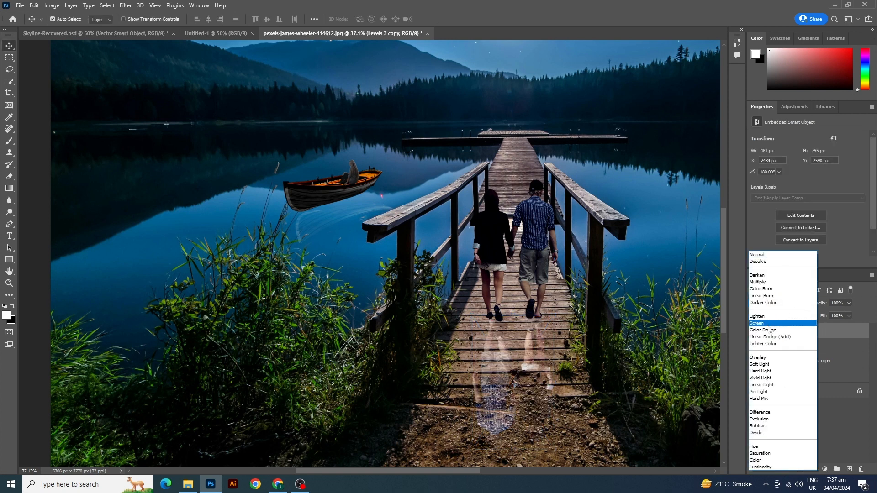
click(762, 365)
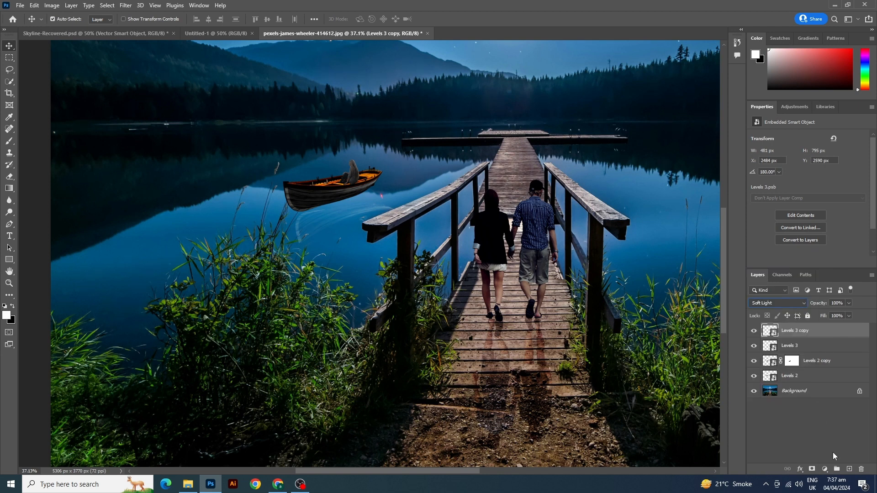
click(825, 469)
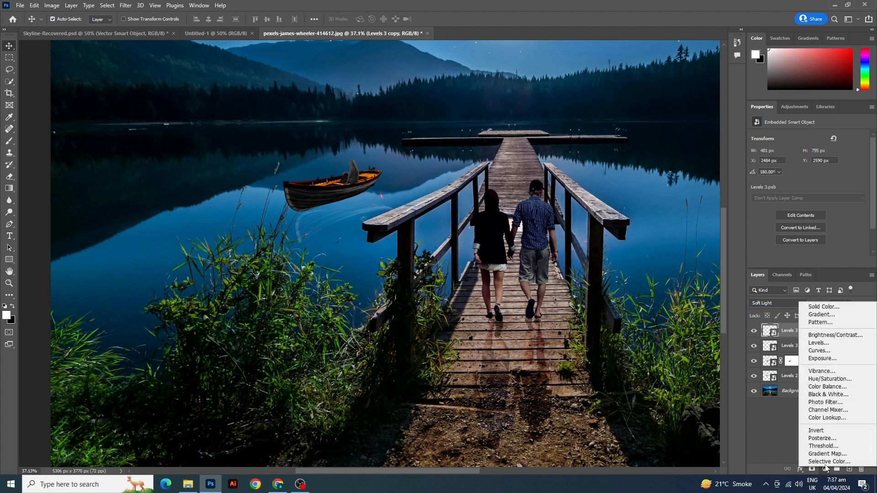
click(826, 307)
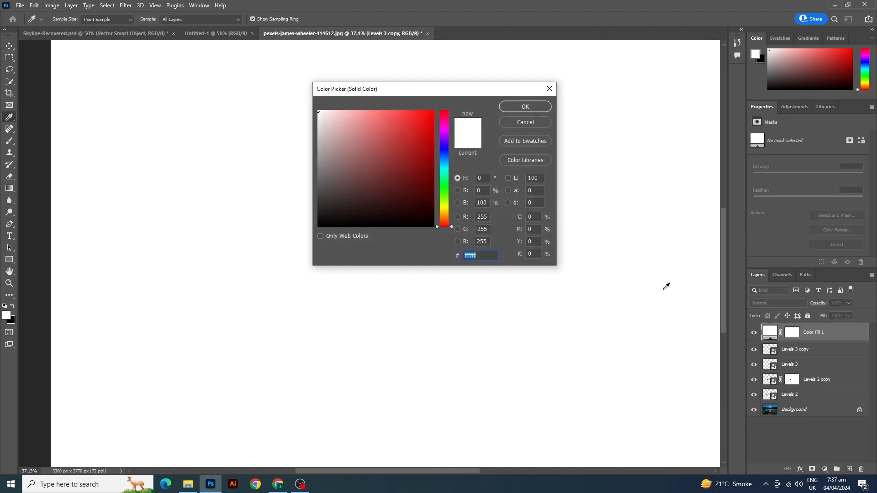
text(000000)
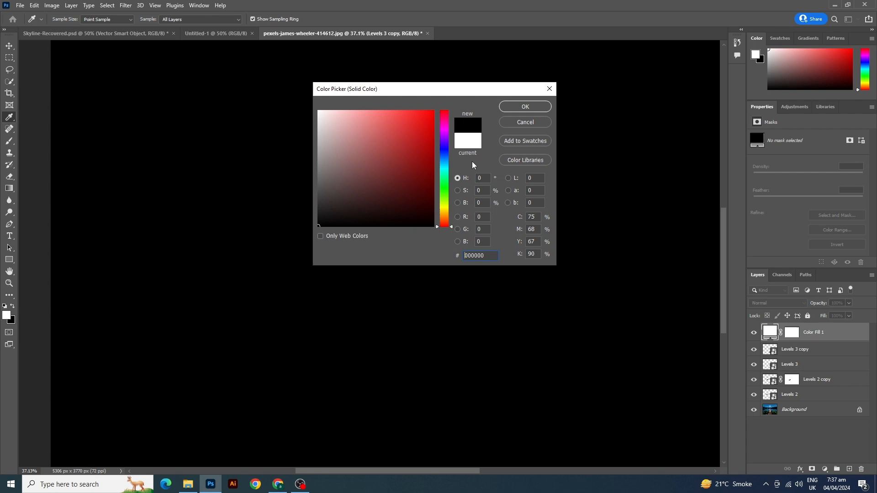
click(517, 107)
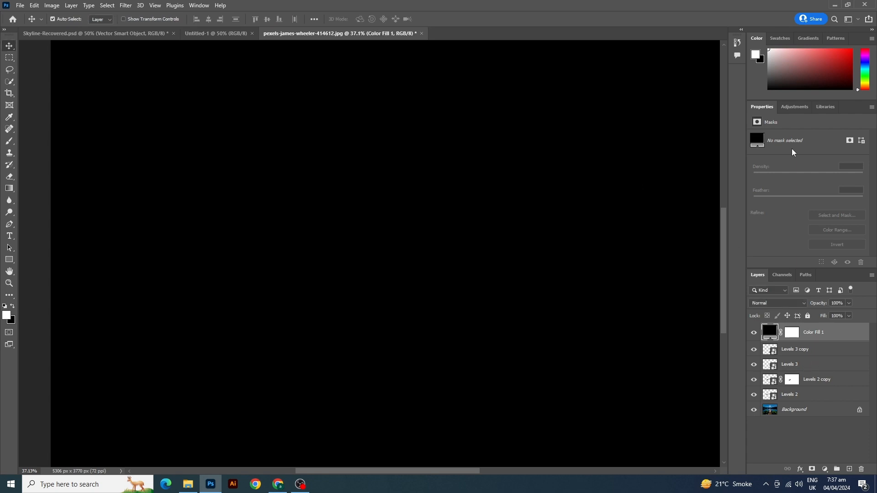
alt+click(801, 340)
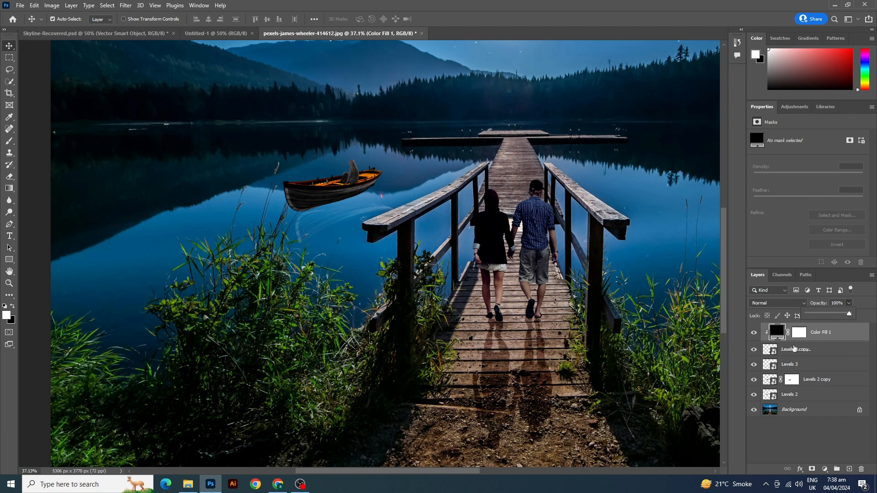
Lower the opacity of the couple's flipped shadow layer to 63% and deselect the layers.
click(818, 350)
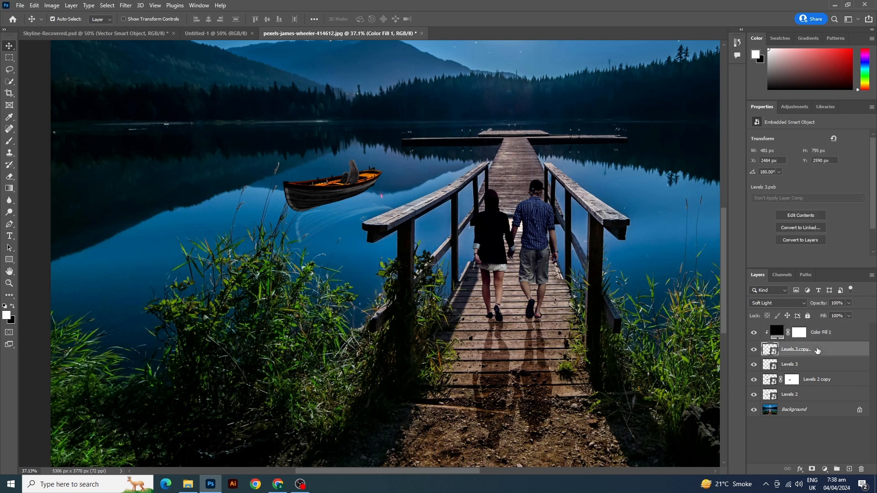
drag(837, 314, 835, 314)
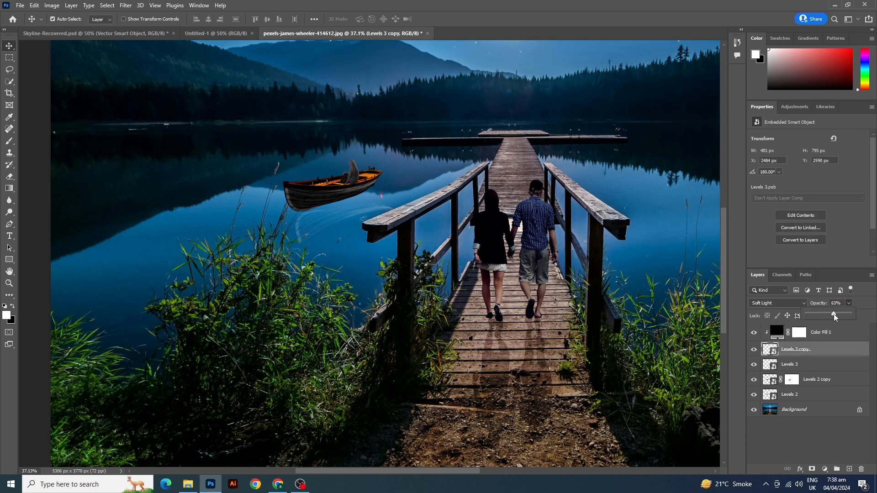
click(617, 322)
Examine the whole composite, checking how the boat, the couple and their shadow fit the moonlit pier.
scroll(599, 327, down, 8)
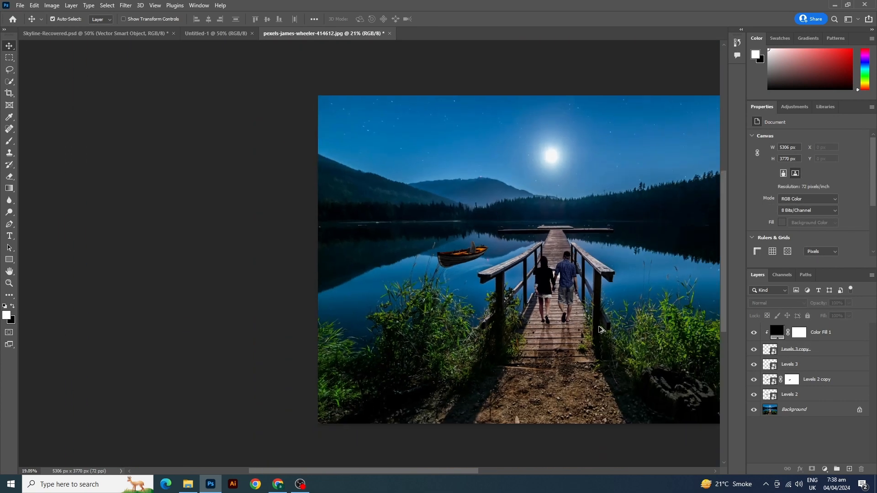
scroll(599, 329, up, 1)
scroll(599, 329, down, 2)
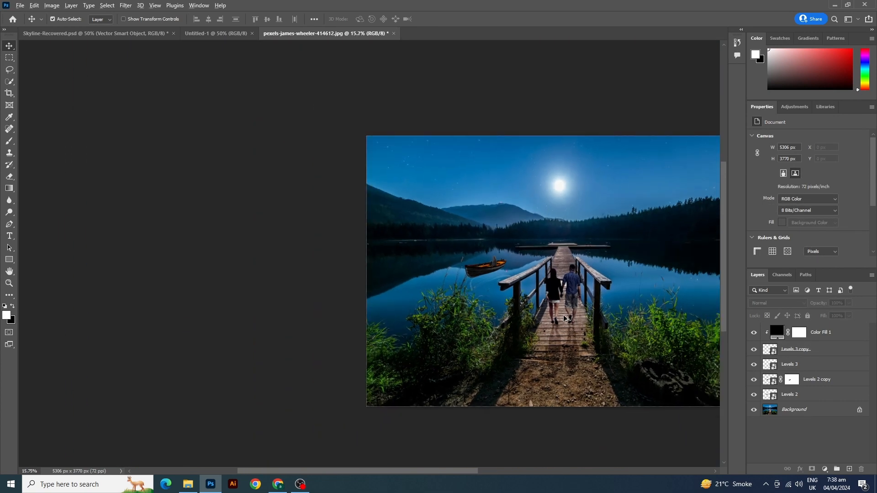
scroll(571, 316, up, 4)
drag(578, 320, 460, 322)
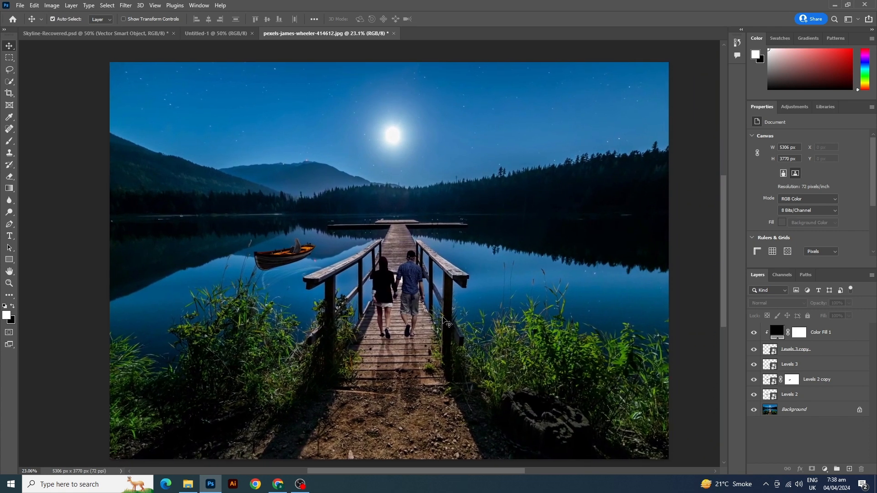
scroll(422, 299, up, 1)
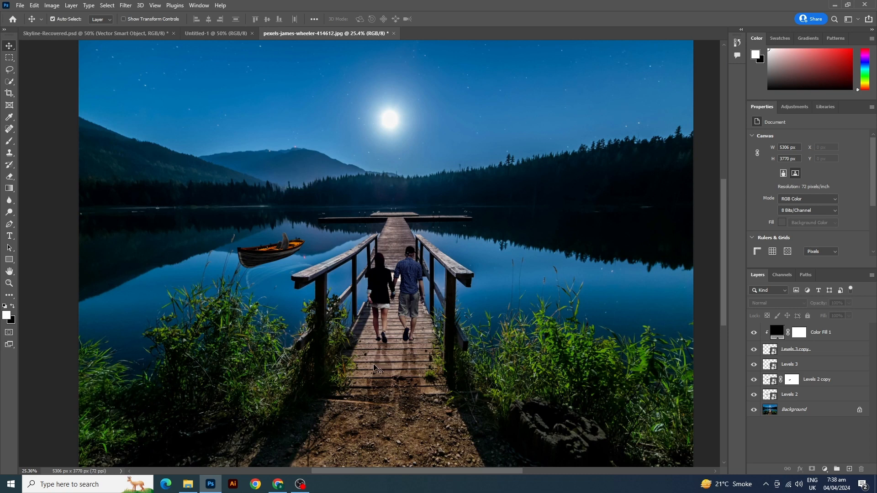
mouse_move(301, 488)
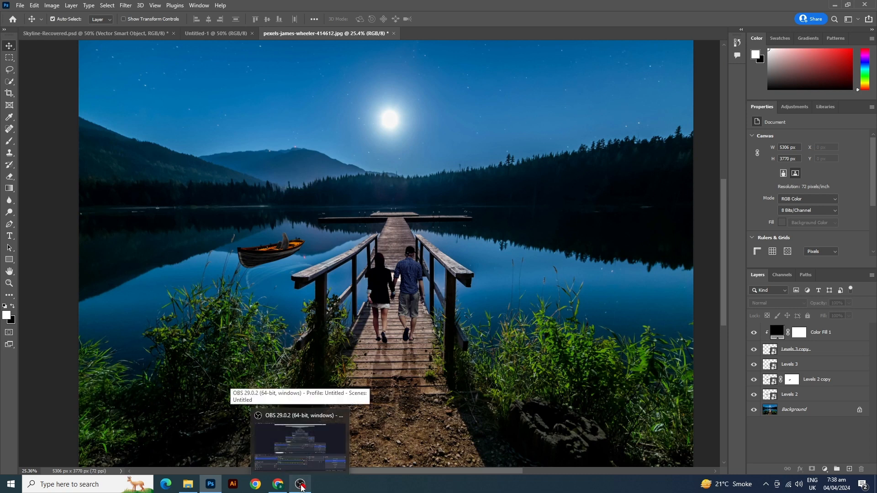